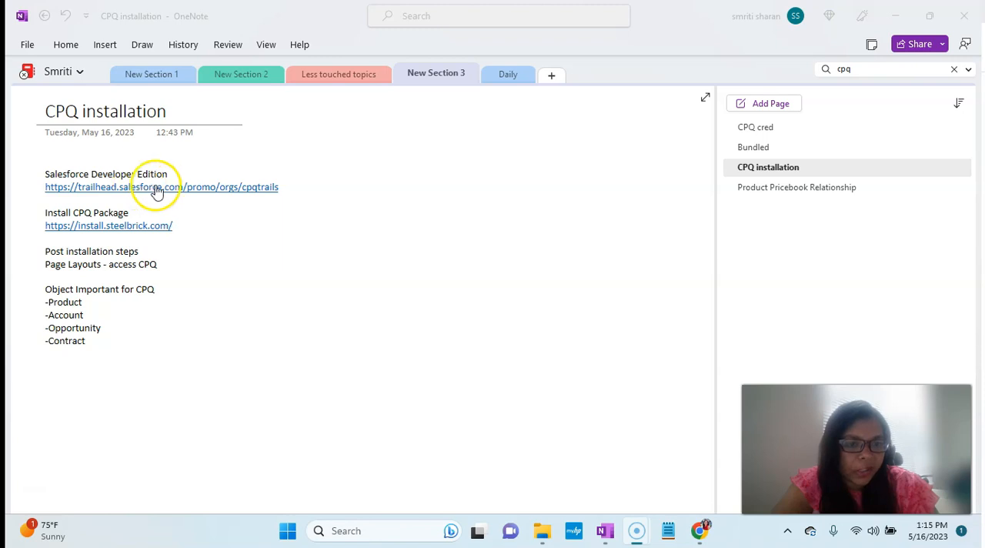
- Switch to Chrome's Trailhead promo org page for cpqtrails and look over the Developer Edition sign-up form
mouse_move(700, 532)
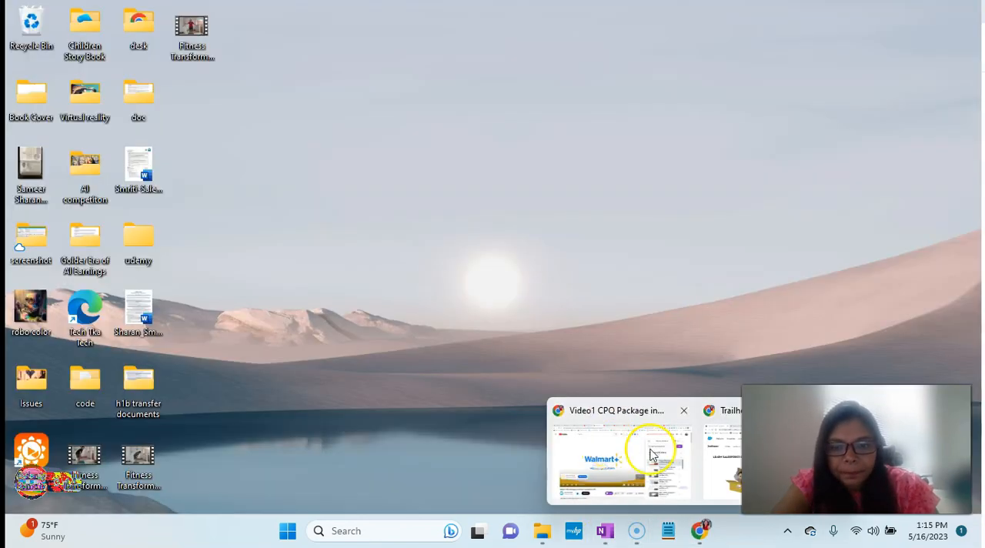
left_click(723, 456)
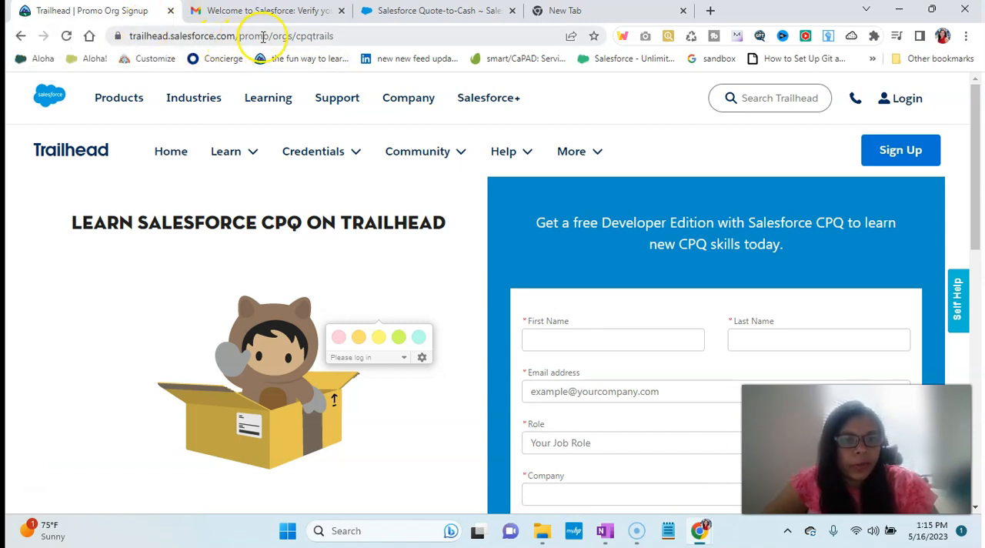
double_click(314, 35)
scroll(301, 168, "down", 1)
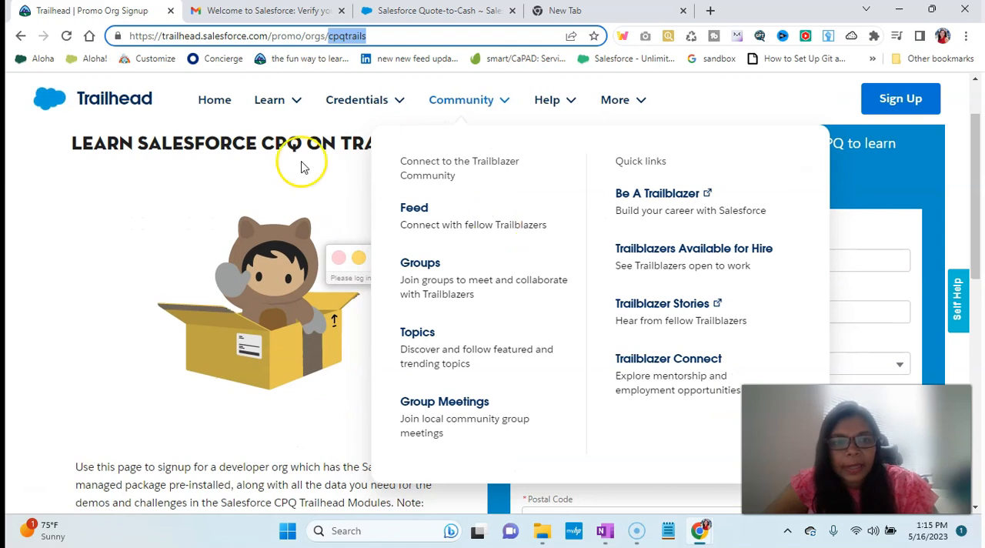
scroll(505, 289, "down", 1)
scroll(506, 289, "up", 1)
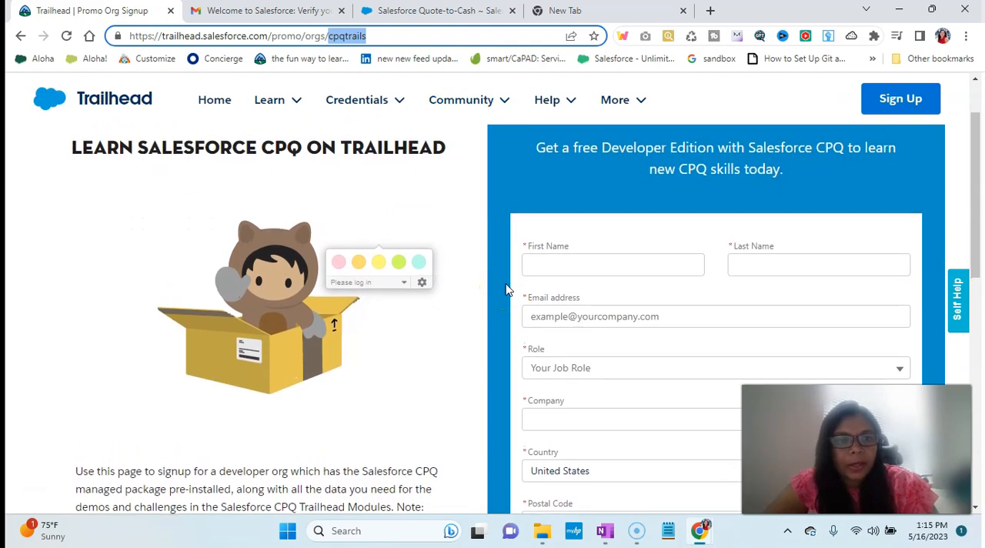
scroll(717, 268, "down", 1)
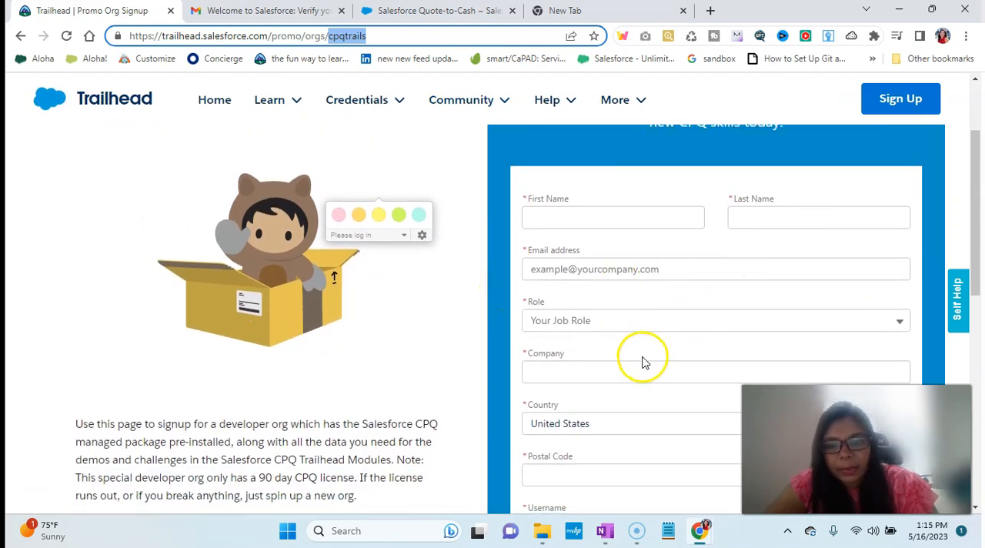
scroll(645, 362, "down", 1)
- Examine the sign-up form's required fields, including the available Role options and the Username field
left_click(575, 243)
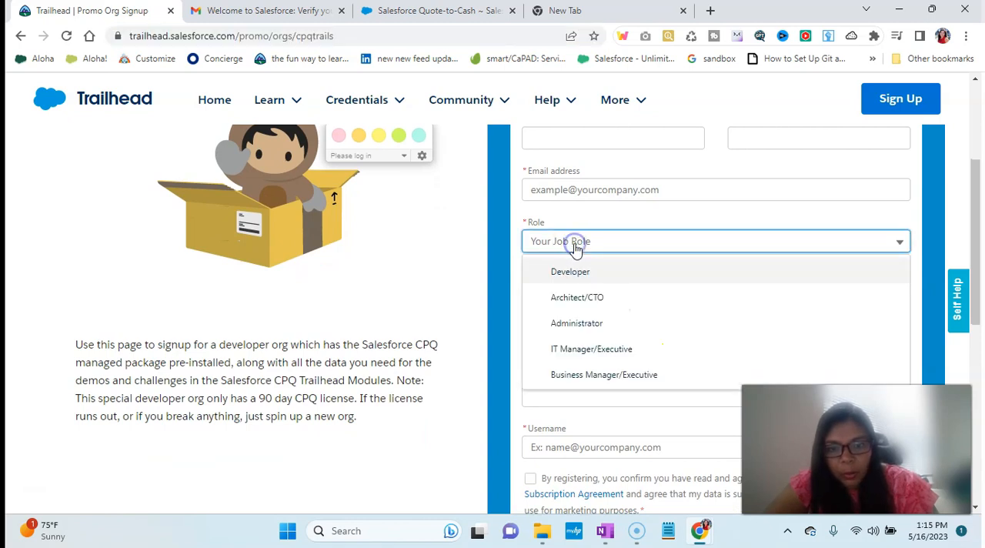
right_click(575, 246)
left_click(503, 274)
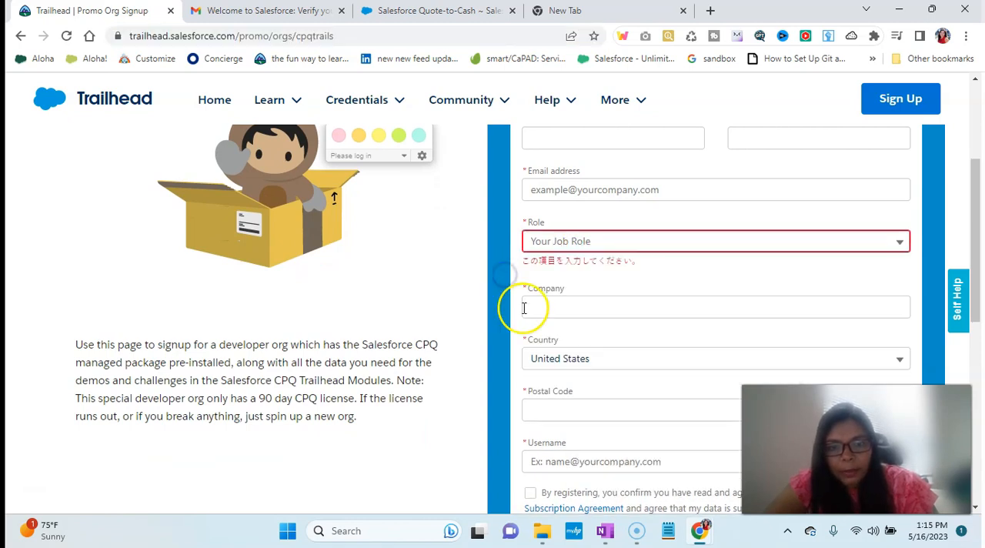
scroll(523, 307, "down", 1)
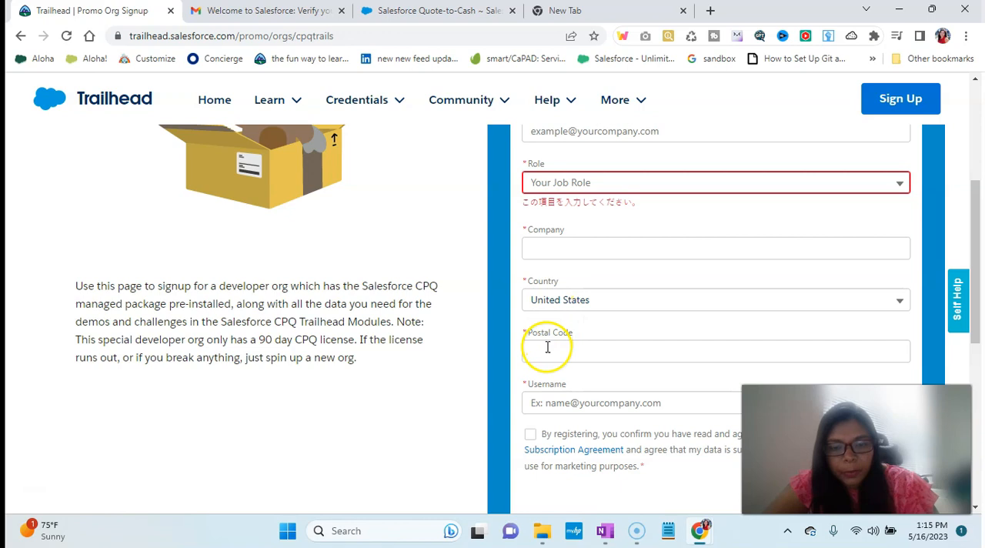
scroll(547, 345, "down", 1)
left_click(547, 347)
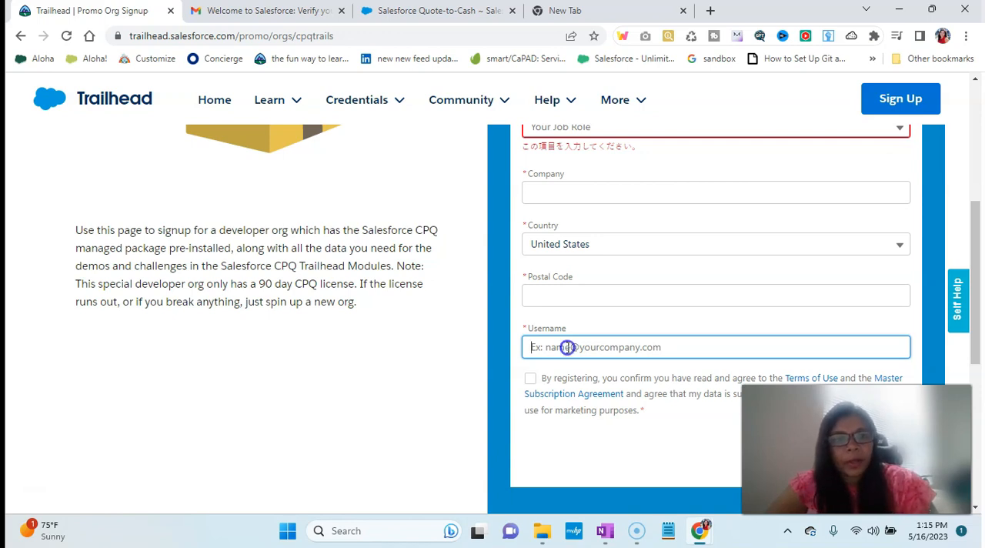
scroll(566, 347, "up", 3)
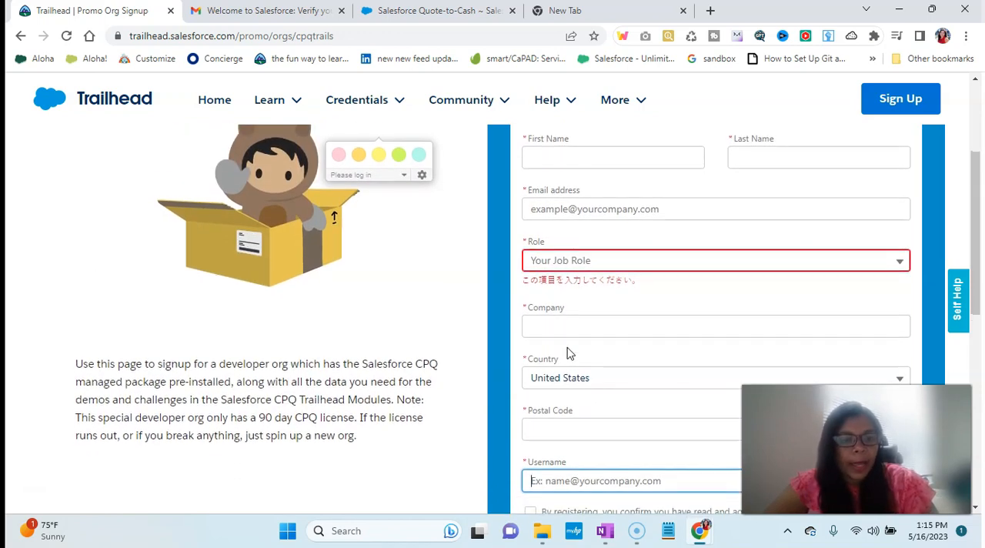
- Read the sign-up page's note about the Salesforce CPQ managed package, highlighting the pre-installed package wording
scroll(231, 377, "down", 1)
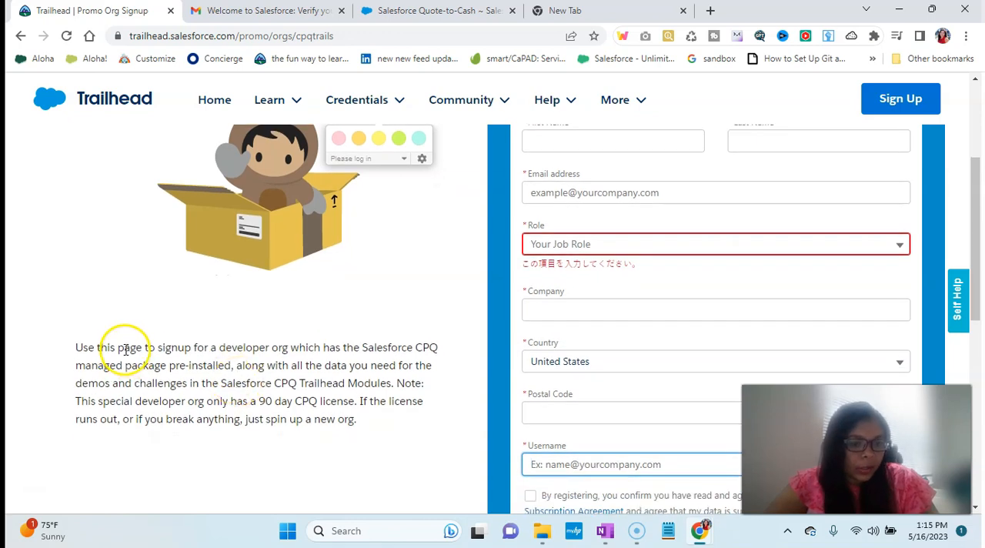
mouse_move(368, 352)
left_mouse_down()
mouse_move(245, 371)
mouse_move(356, 361)
mouse_move(343, 365)
left_mouse_up()
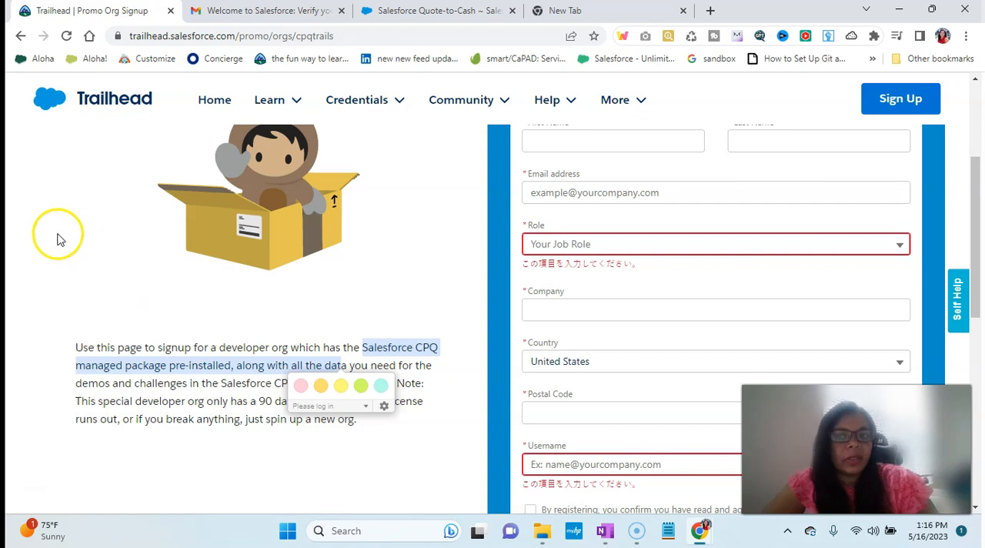
left_click(6, 225)
scroll(126, 210, "up", 2)
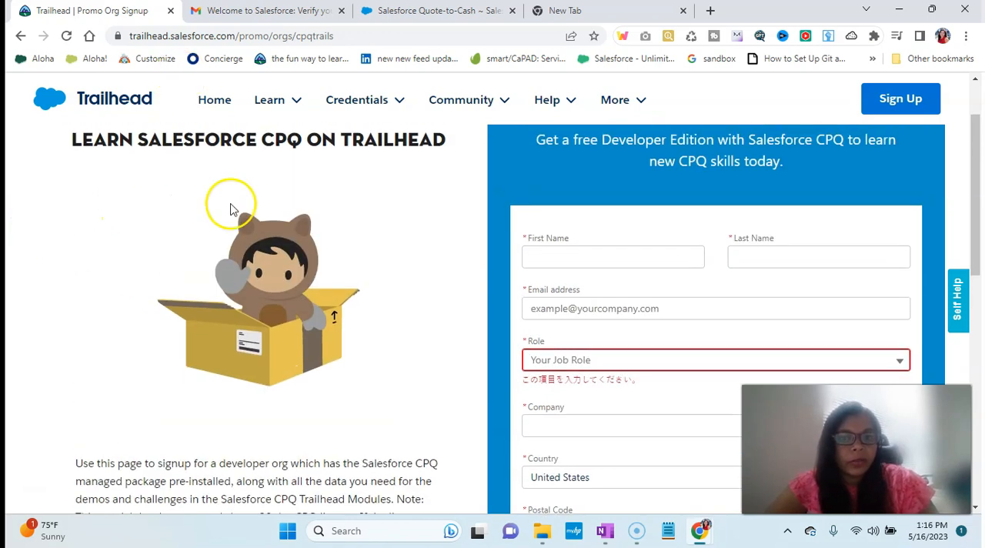
scroll(445, 308, "down", 2)
left_click(544, 215)
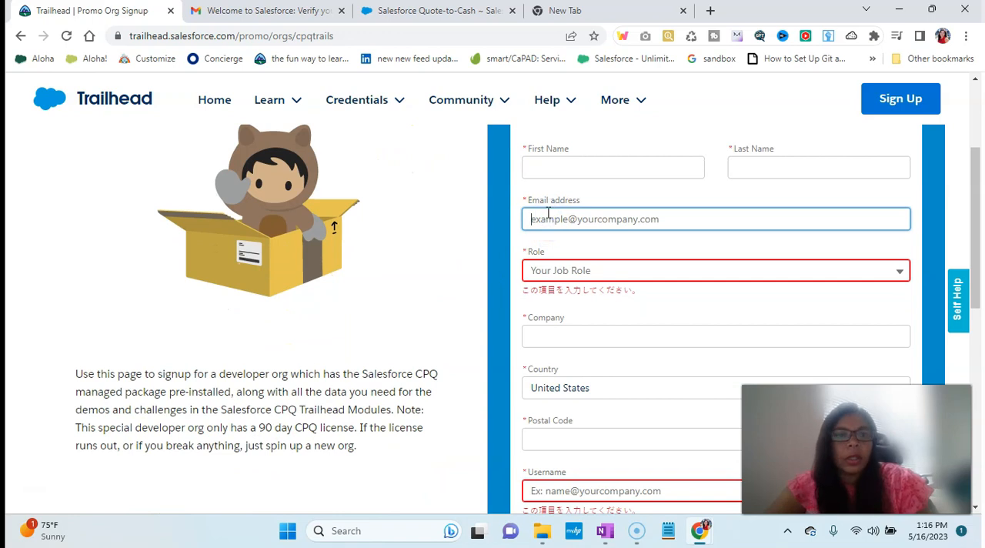
- Review the Salesforce account verification email in Gmail, including the Verify Account link, login URL and username
left_click(269, 10)
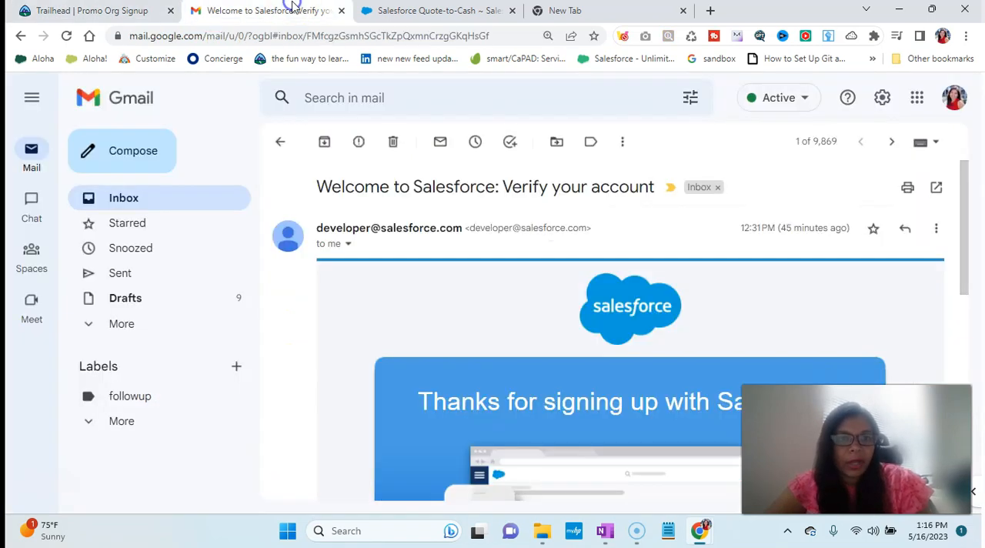
scroll(402, 275, "down", 1)
scroll(400, 273, "down", 3)
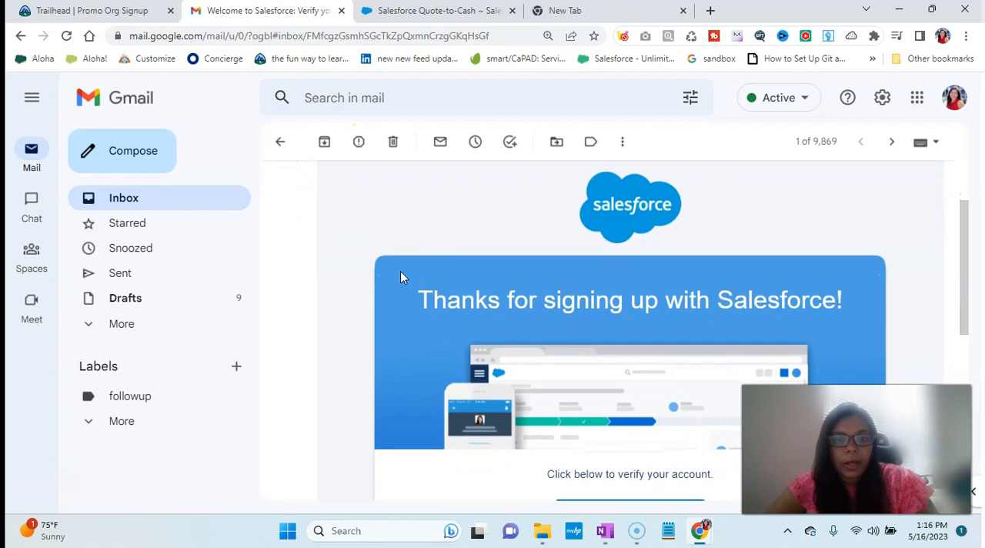
scroll(400, 277, "down", 1)
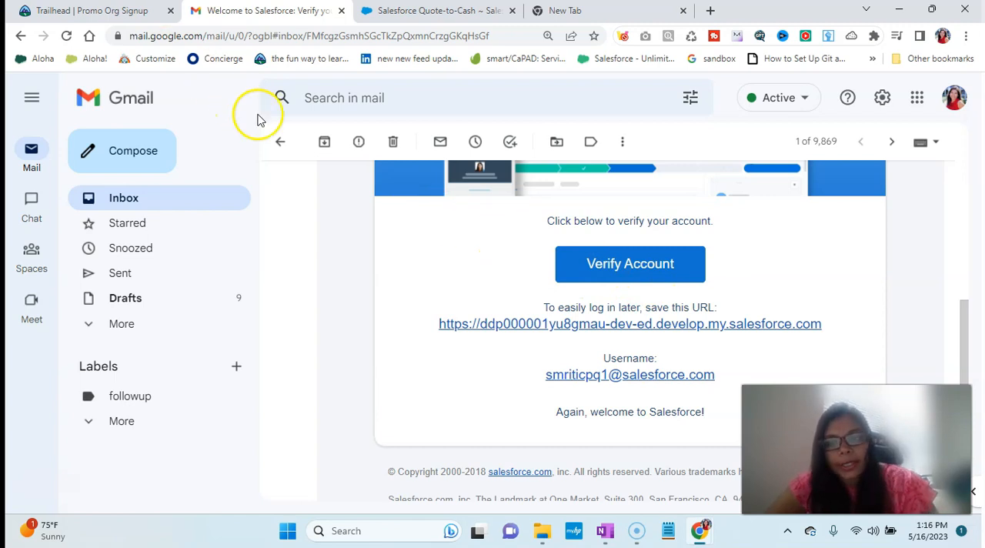
scroll(346, 268, "down", 1)
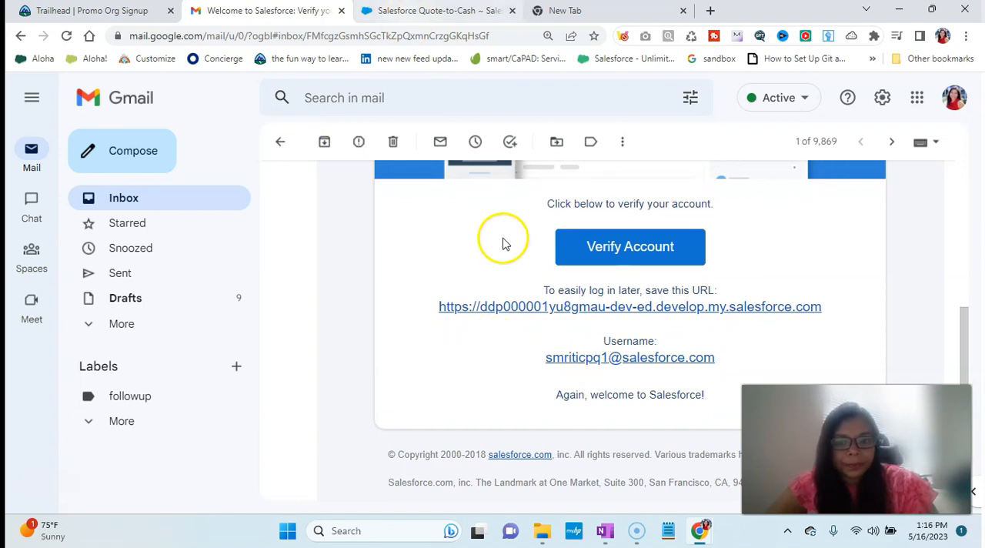
- Open the developer org from the email's login URL and display its Products list
right_click(504, 303)
left_click(567, 316)
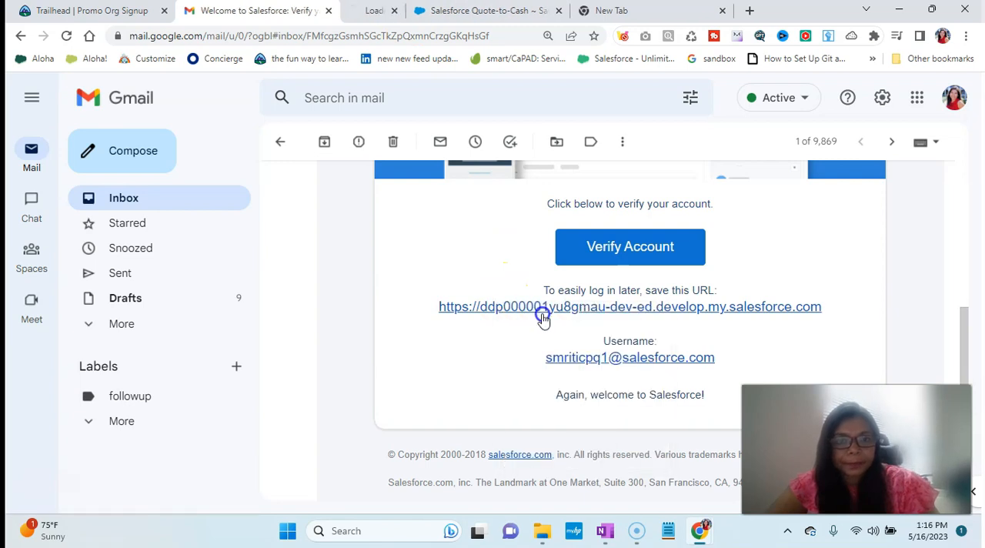
left_click(370, 10)
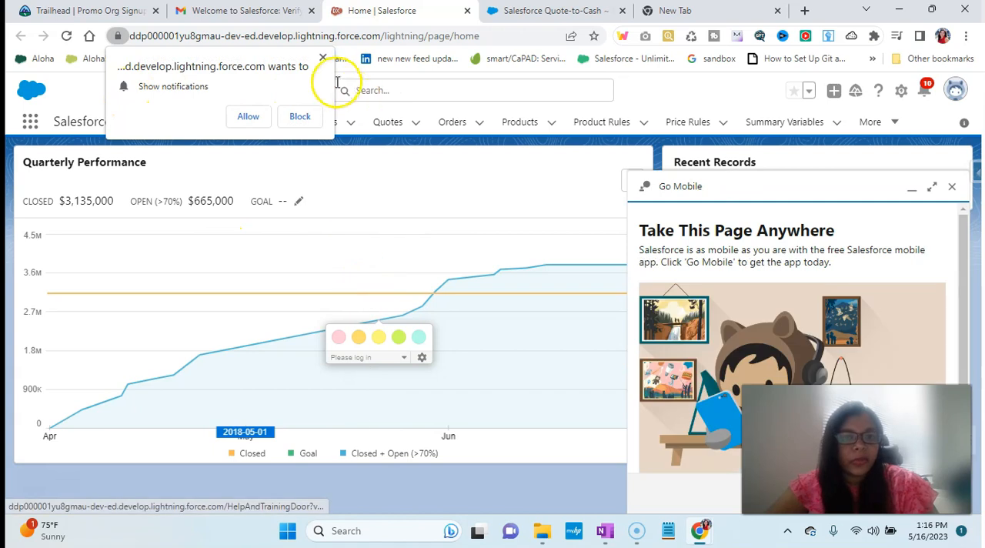
left_click(324, 61)
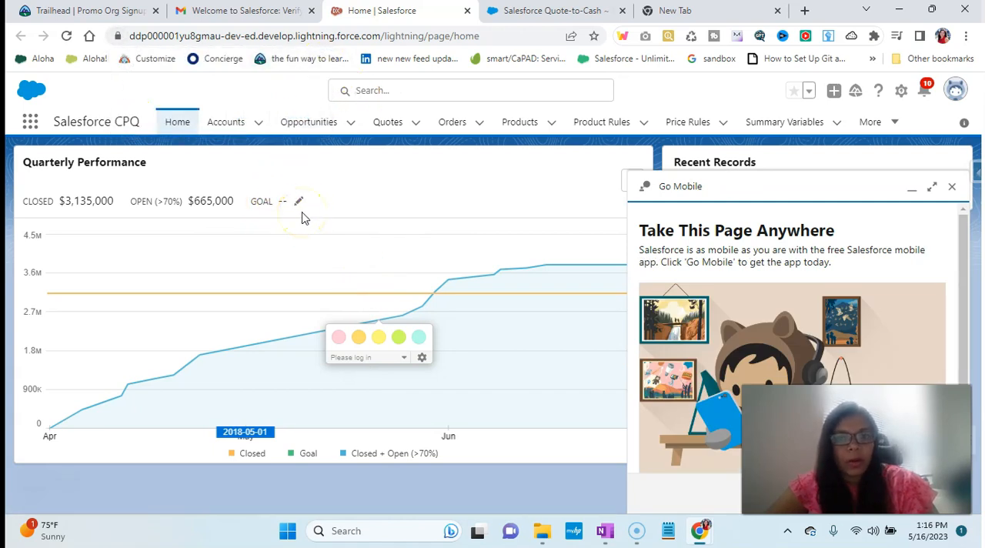
left_click(508, 127)
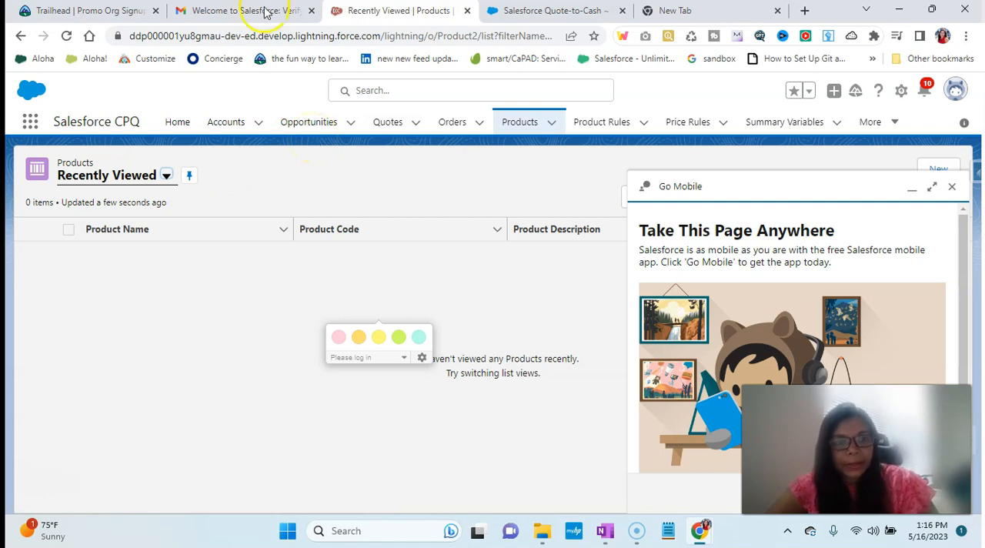
- Switch to the CPQ installation notes in OneNote and open the install.steelbrick.com link in a maximized browser window
left_click(605, 531)
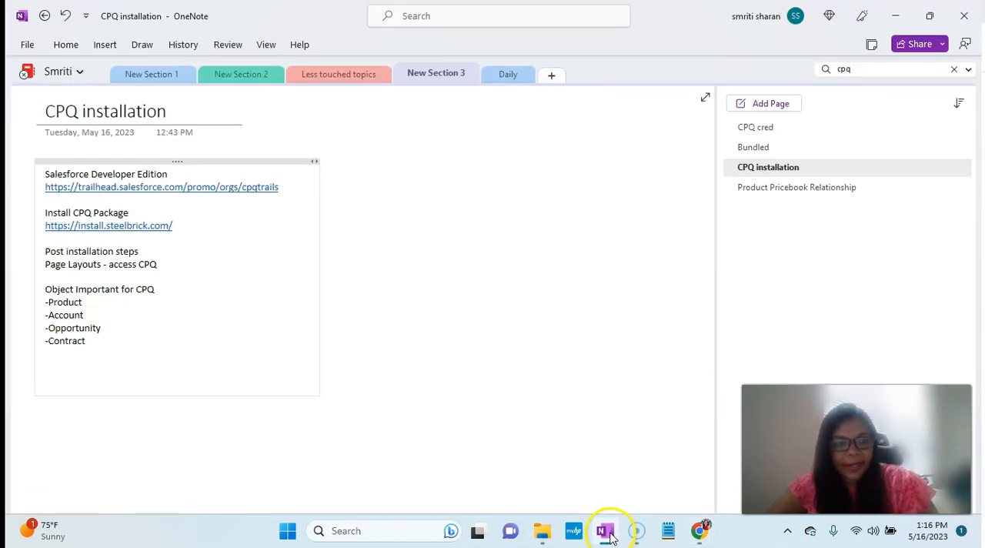
left_click(159, 231)
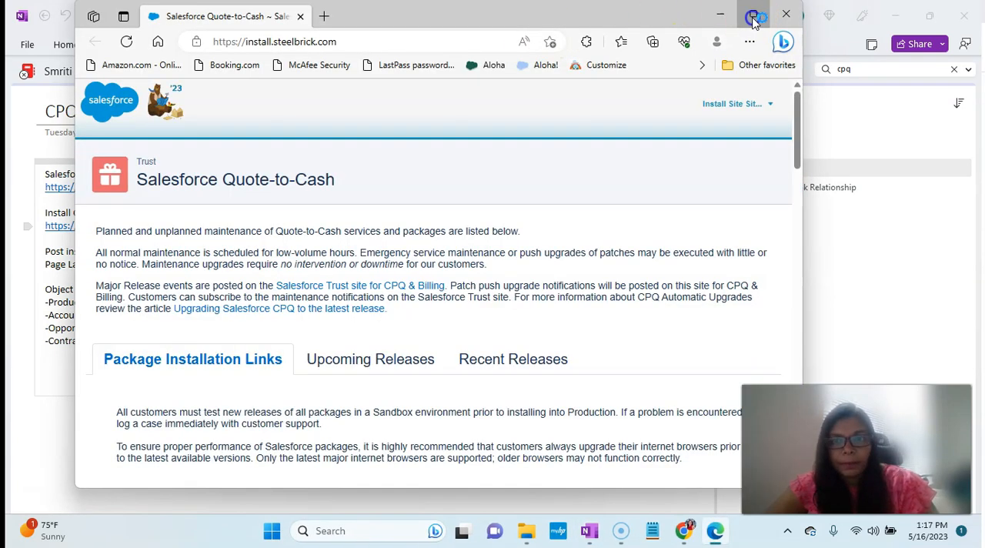
left_click(752, 13)
- Open the Production installation link for the Spring '23 version 242.2 of Salesforce CPQ
scroll(500, 250, "down", 1)
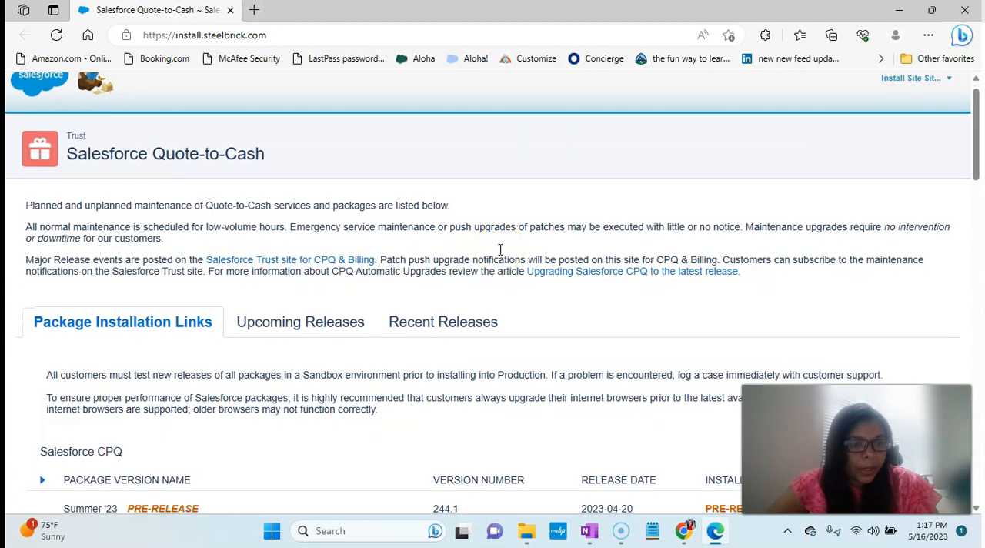
scroll(500, 250, "down", 2)
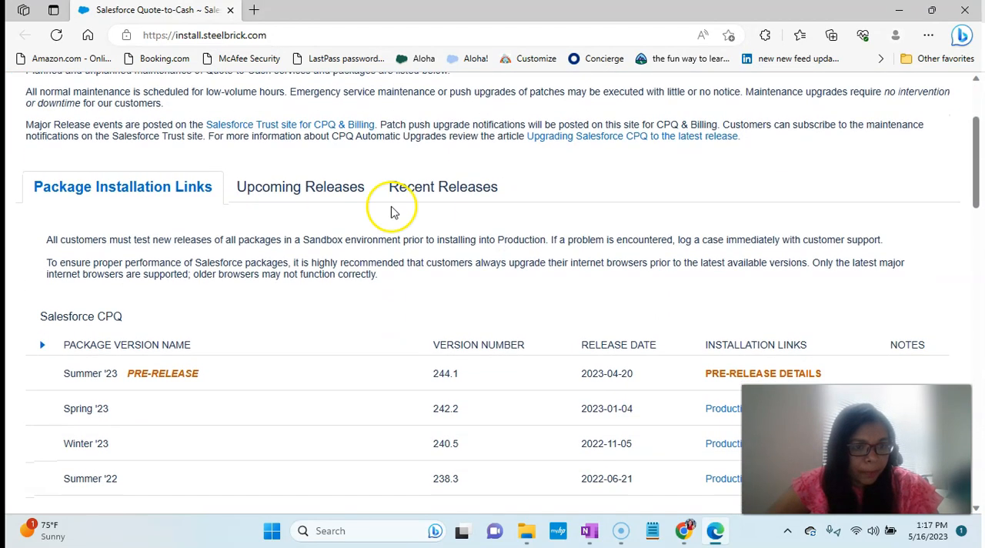
scroll(212, 262, "down", 2)
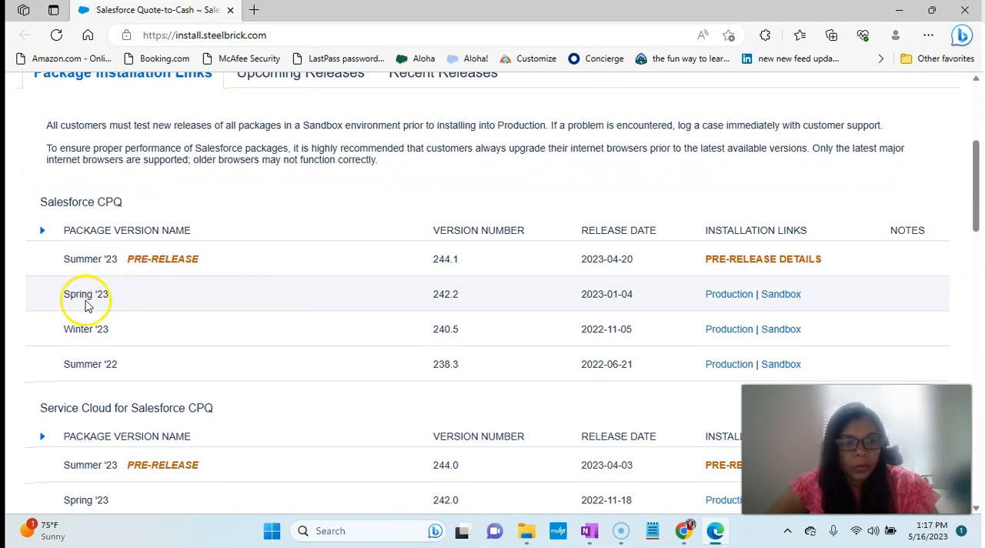
left_click(726, 295)
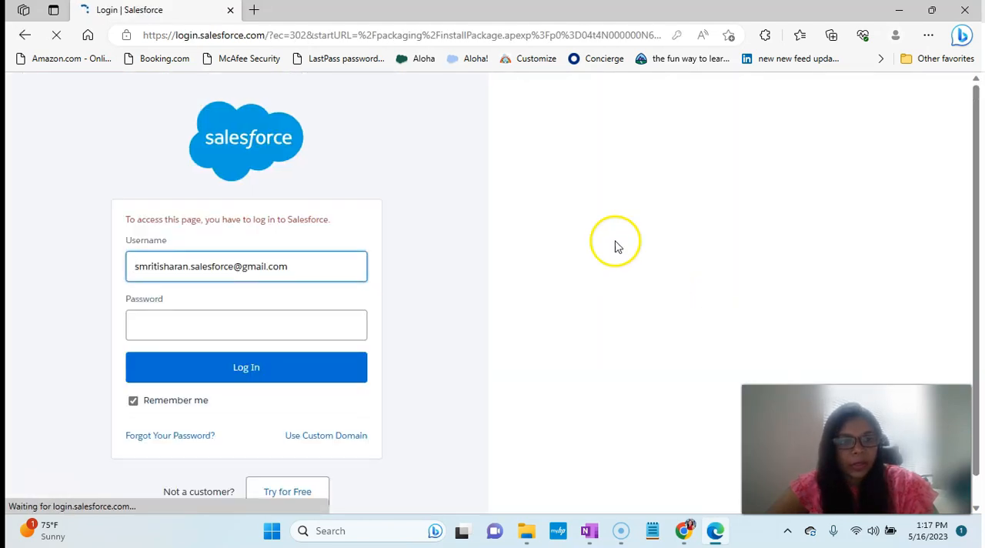
- Log in to Salesforce with the org's username and account password to reach the package installation page
left_click(331, 268)
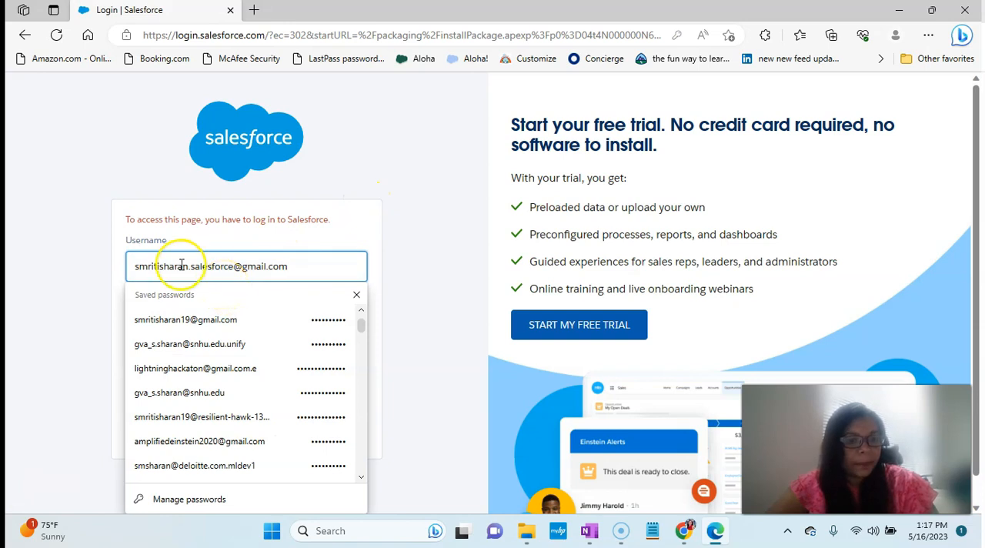
left_click(105, 287)
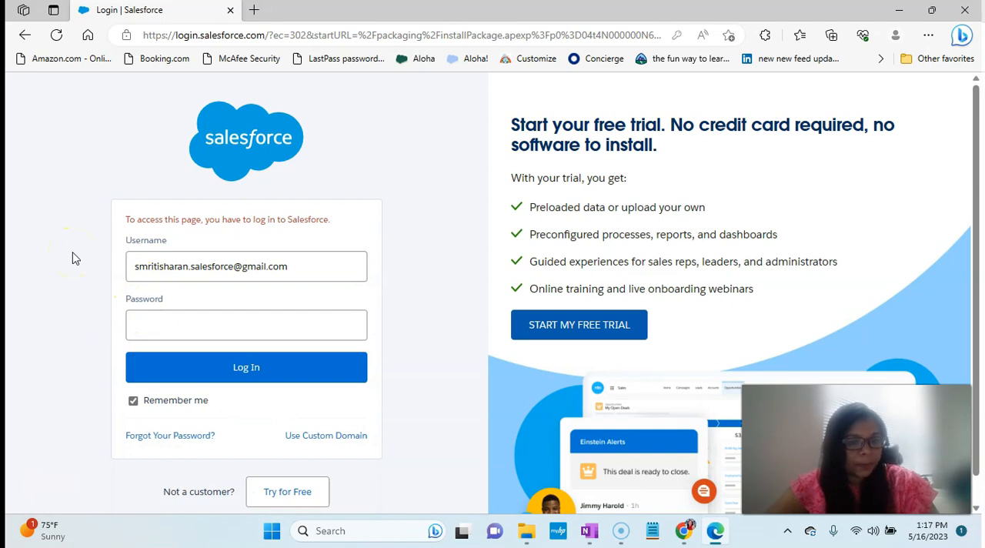
left_click(171, 266)
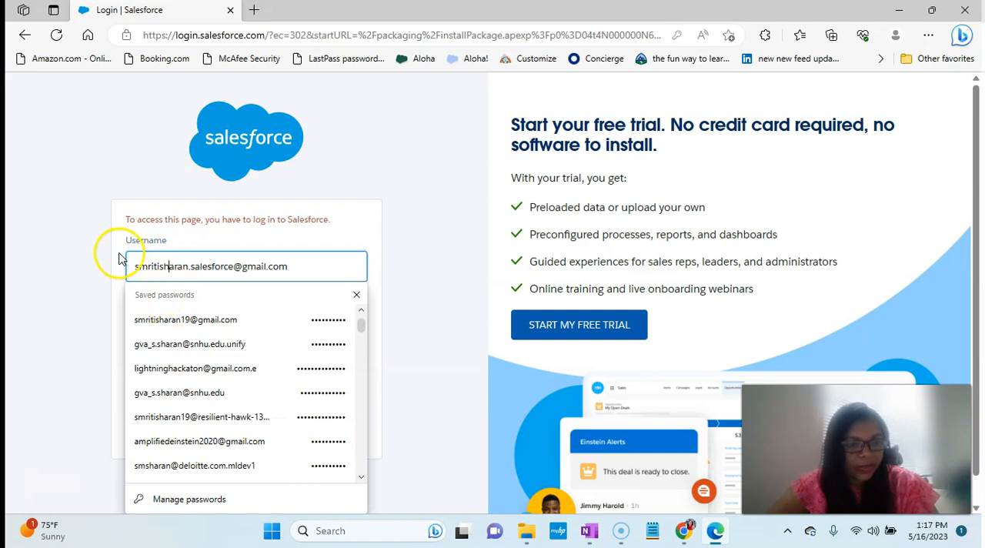
triple_click(152, 264)
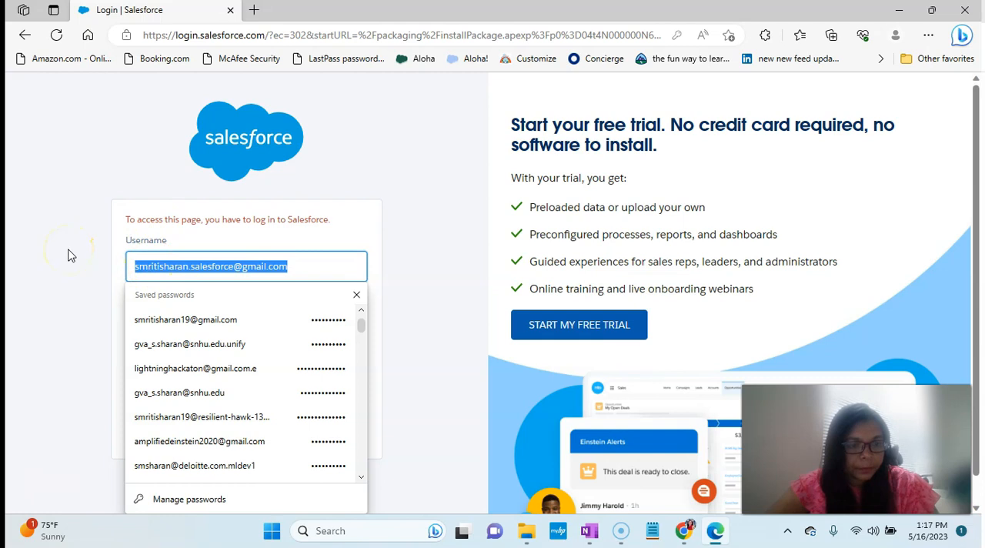
left_click(149, 316)
left_click(166, 372)
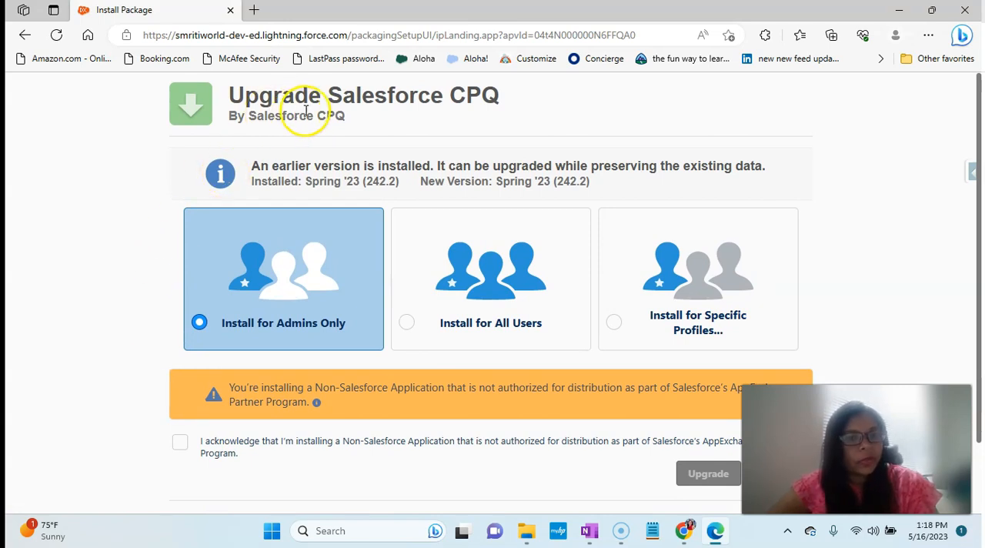
- Examine the Upgrade Salesforce CPQ heading on the package installation page
left_click_drag(321, 96, 228, 96)
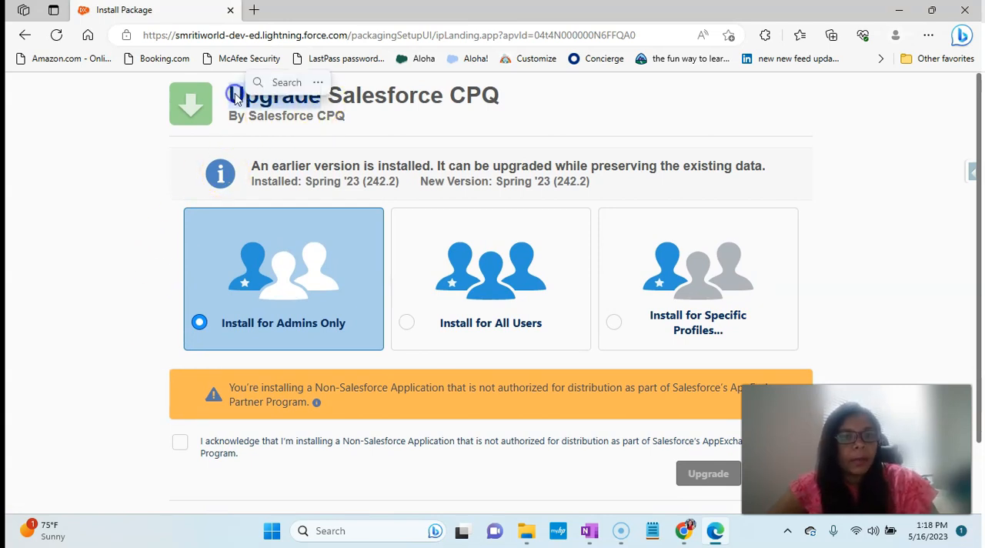
left_click(53, 175)
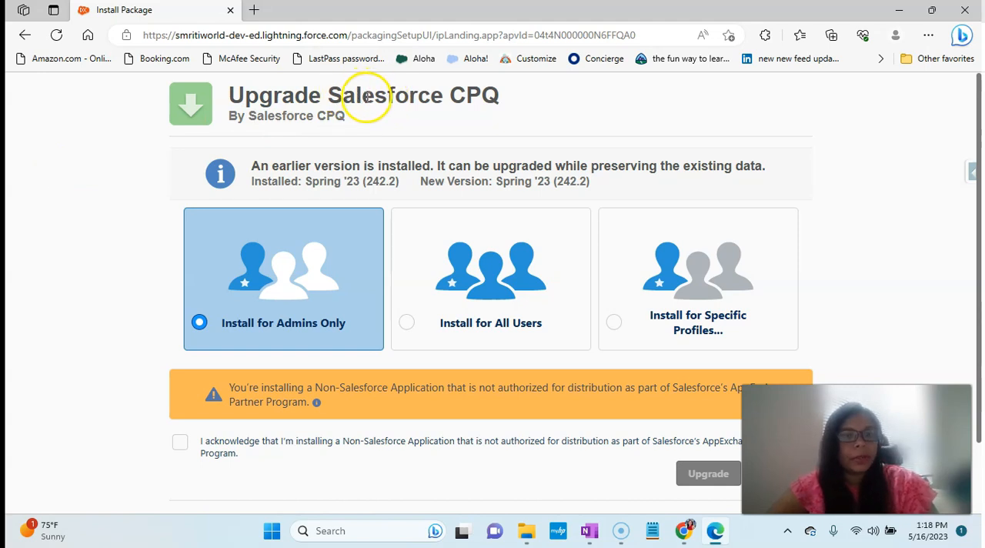
- Examine the Salesforce CPQ upgrade page's installed-version notice, admin, all-user and profile install options, and non-Salesforce application acknowledgement
scroll(411, 119, "down", 1)
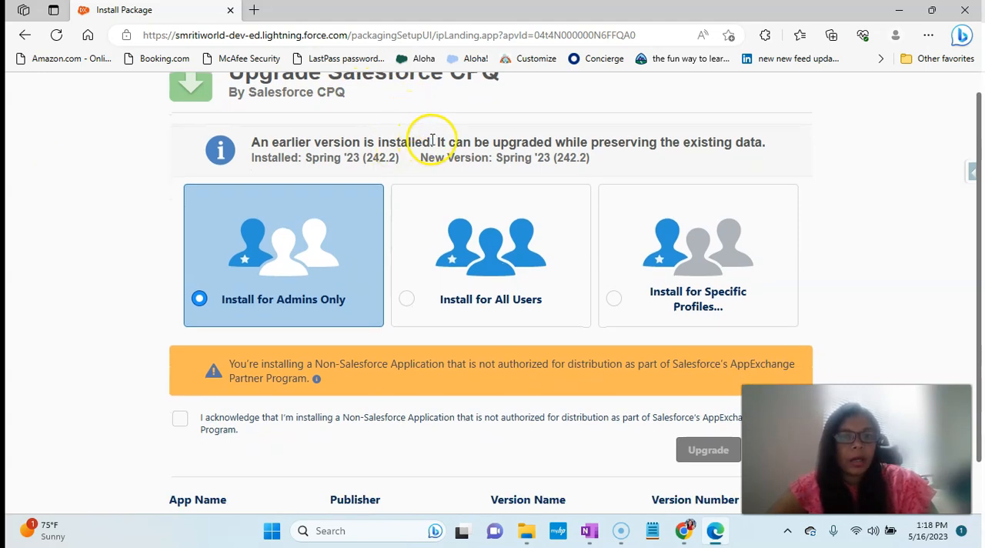
left_click_drag(432, 141, 272, 140)
left_click(865, 230)
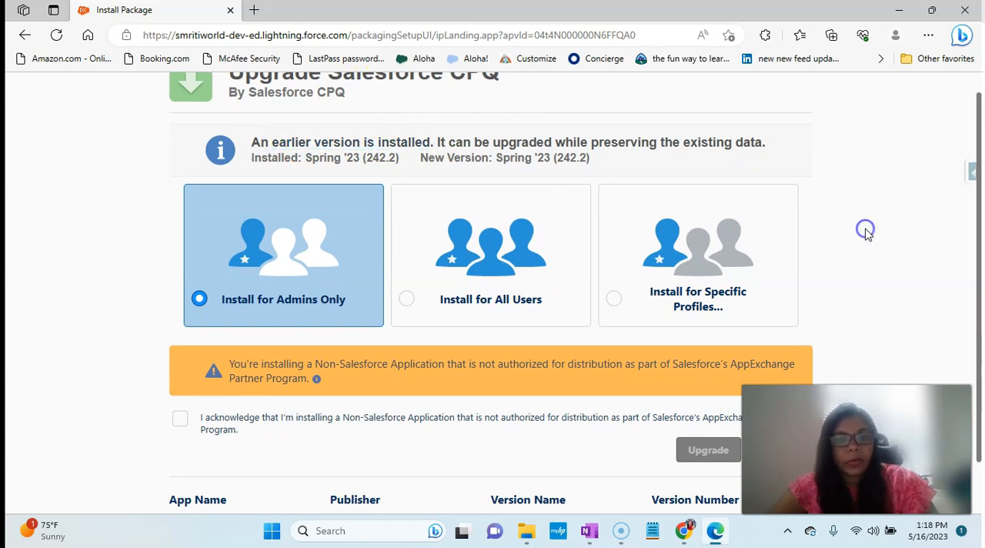
scroll(865, 232, "down", 1)
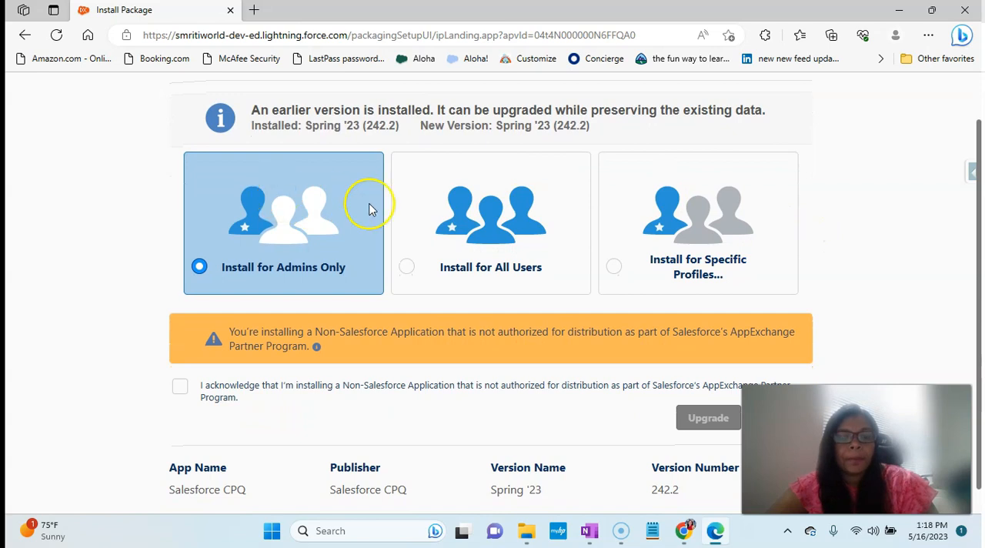
scroll(432, 259, "down", 1)
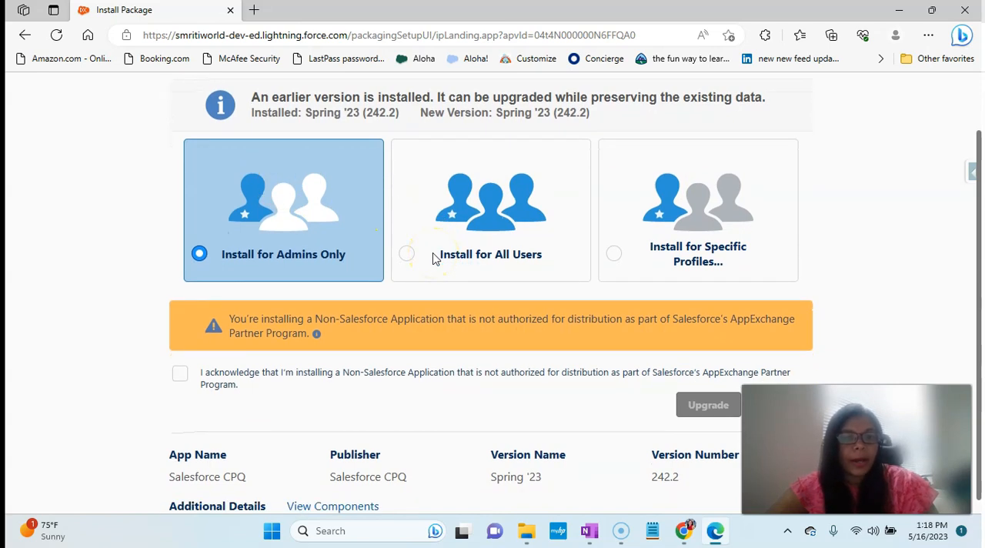
scroll(655, 252, "down", 1)
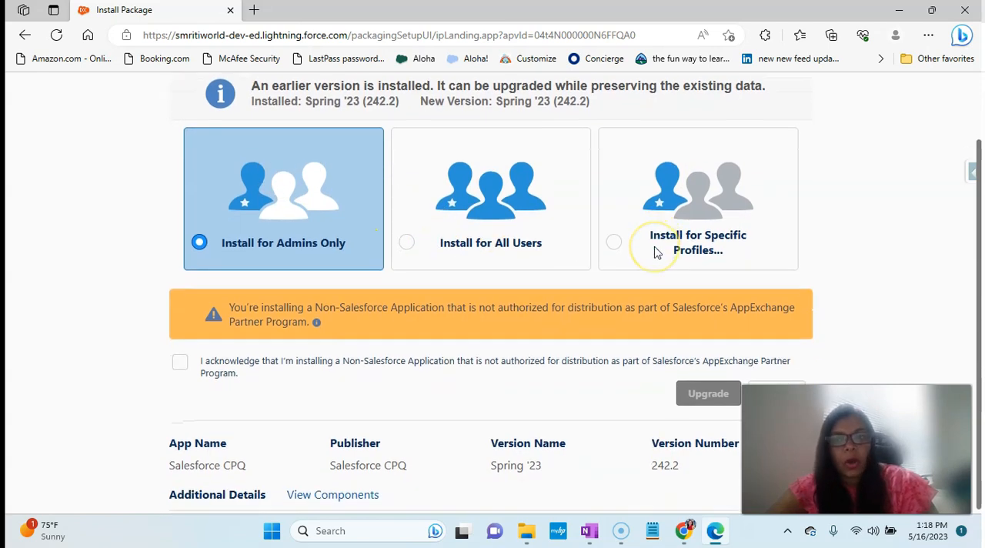
scroll(656, 253, "down", 1)
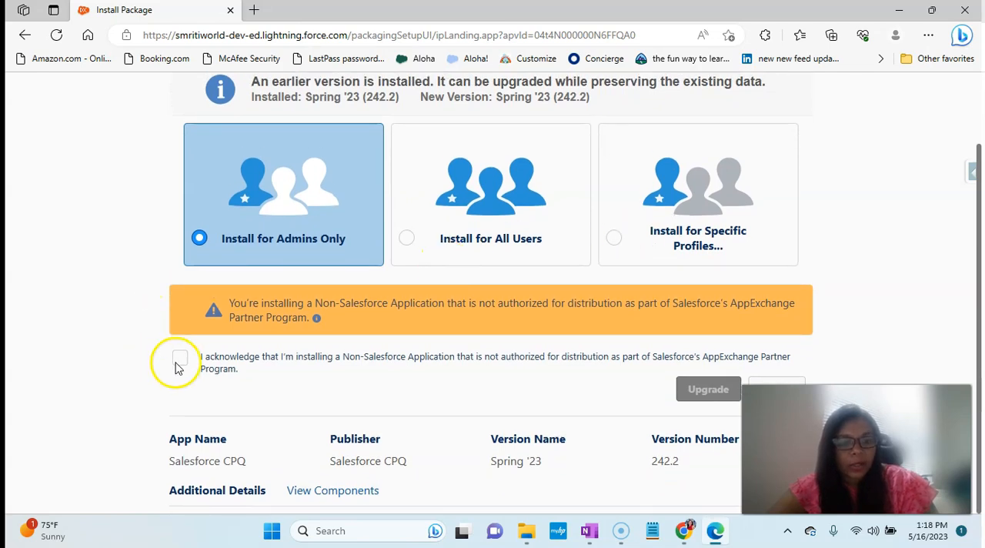
- View the package's component list and close it again
left_click(319, 492)
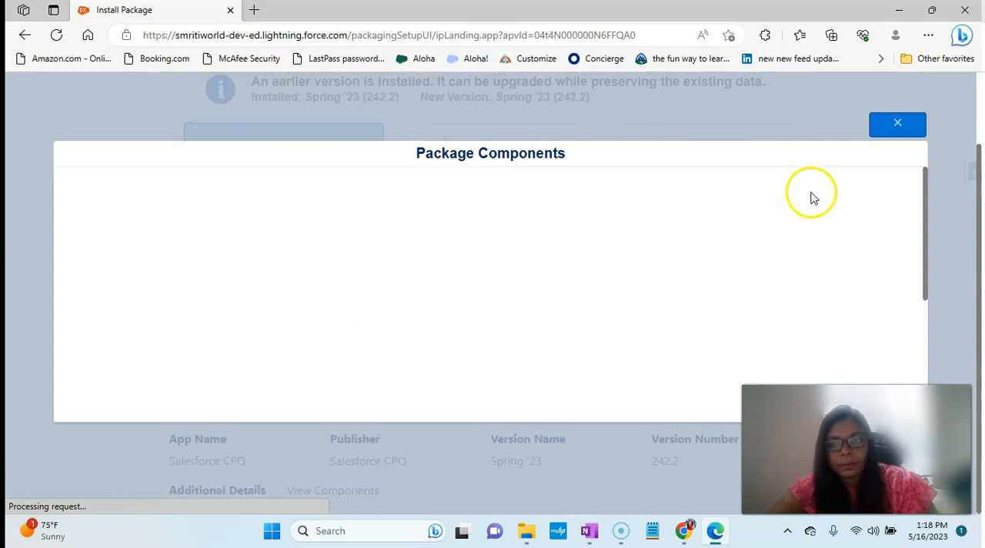
left_click_drag(921, 212, 922, 233)
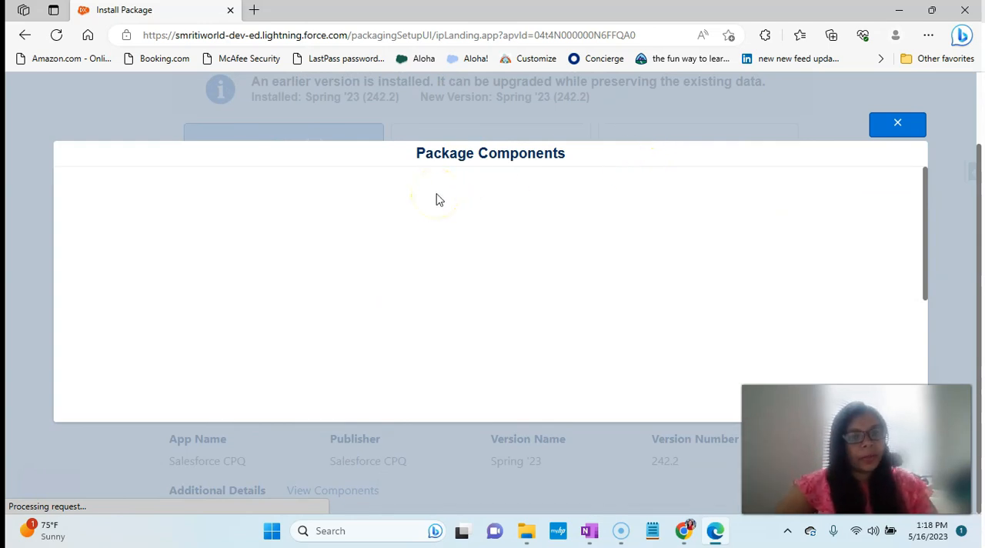
left_click(894, 125)
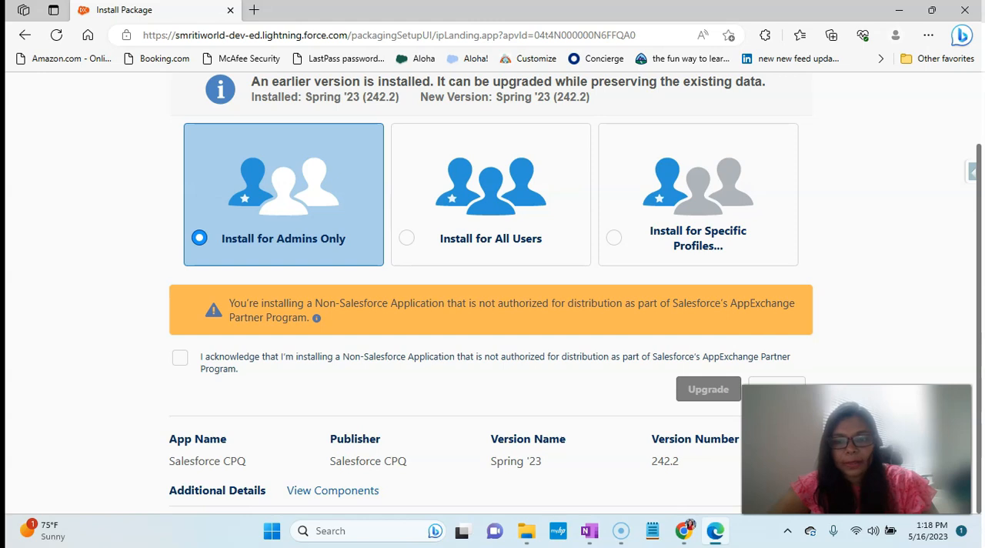
- Cancel the package upgrade and open Setup for the current app, dismissing the offer to translate the page
left_click(758, 382)
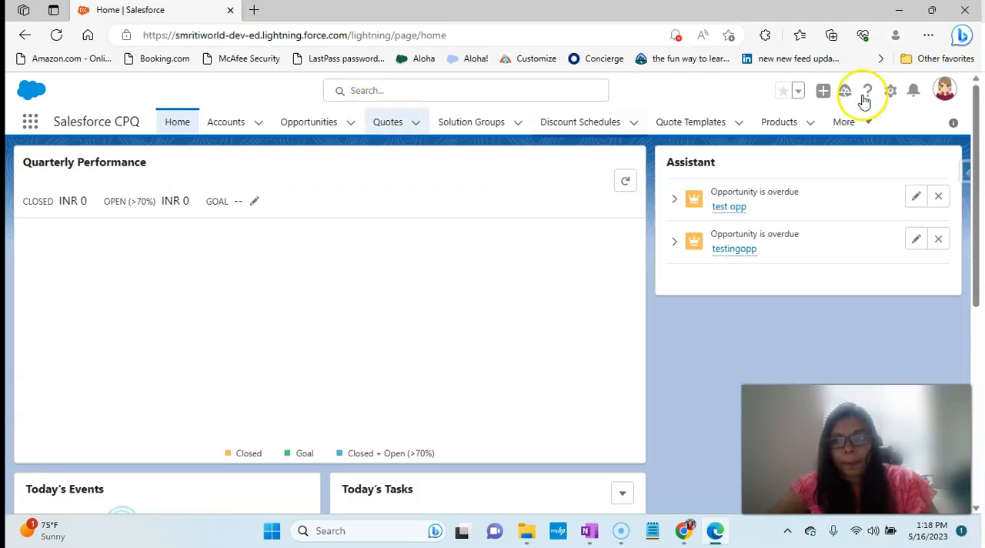
left_click(889, 92)
left_click(847, 127)
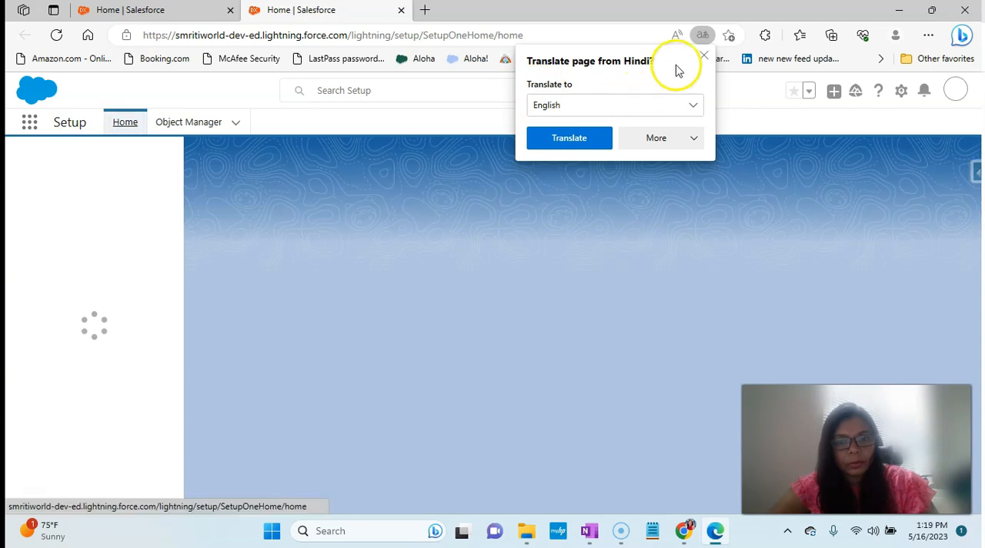
left_click(703, 55)
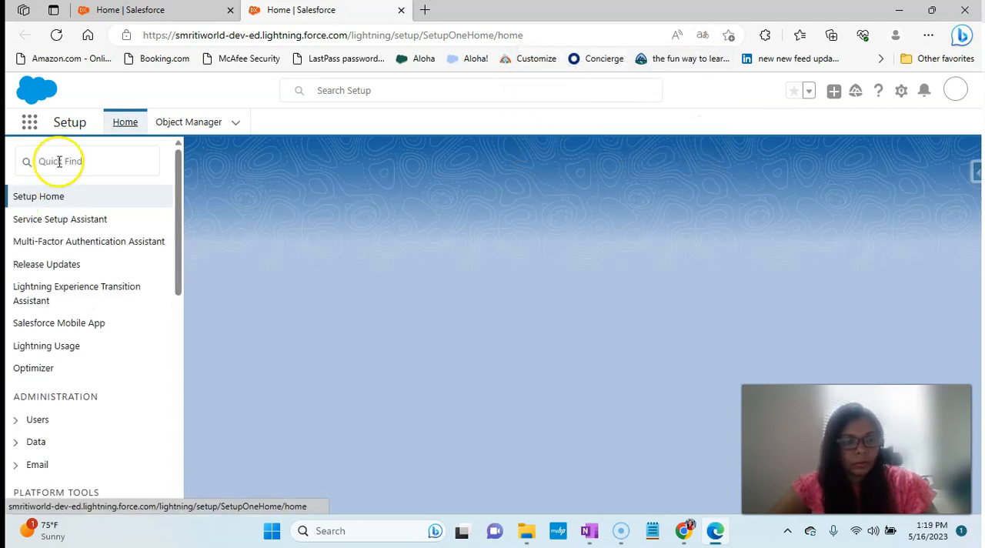
- Search the org's apps for "cp" and open the Salesforce CPQ app, dismissing the translation offer
left_click(25, 129)
type("cp")
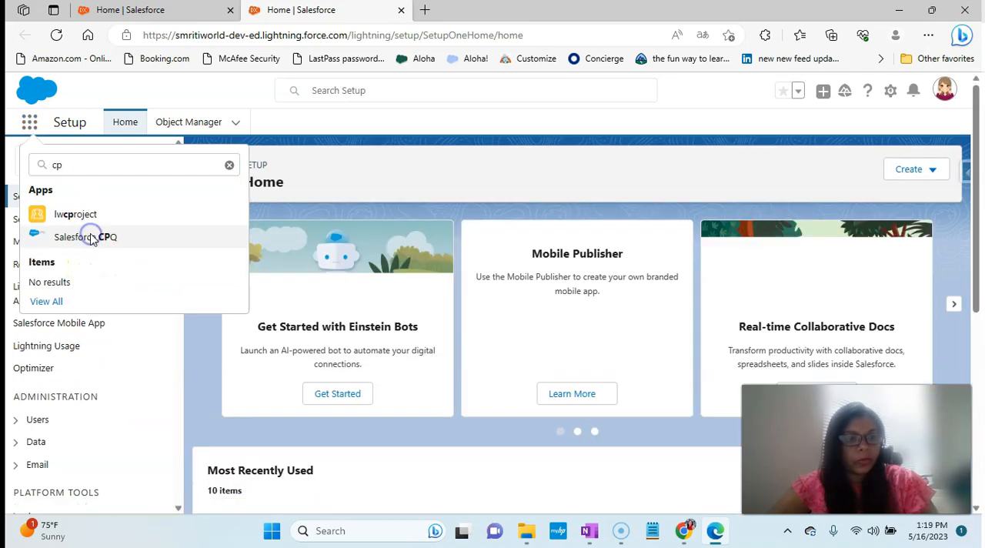
left_click(86, 236)
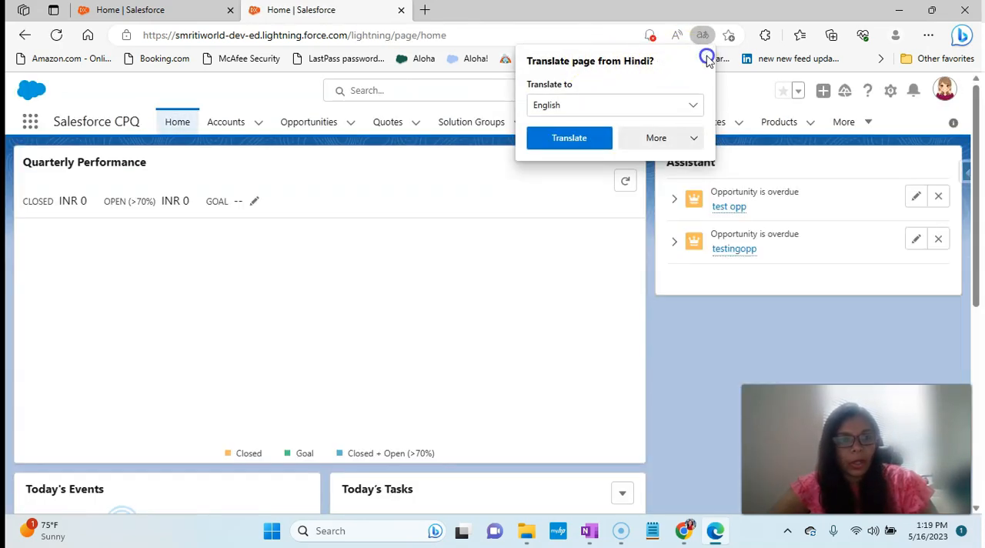
left_click(706, 59)
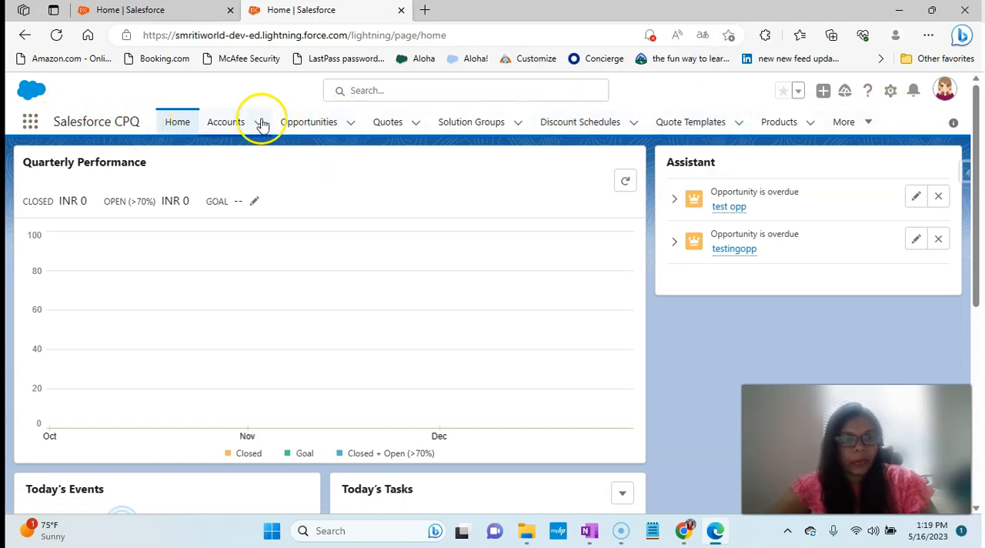
- Open Setup from the Salesforce CPQ app and allow the site to show notifications
left_click(890, 92)
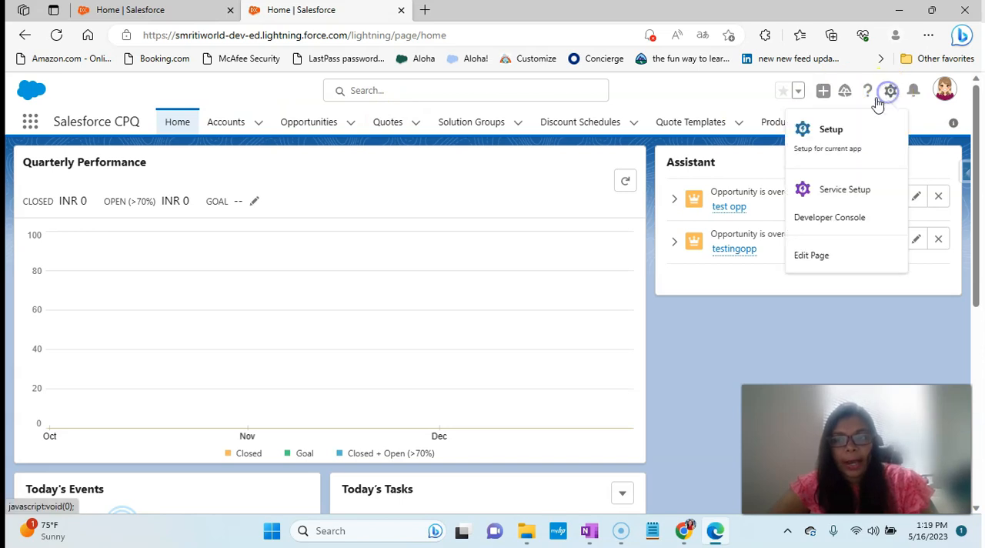
left_click(835, 129)
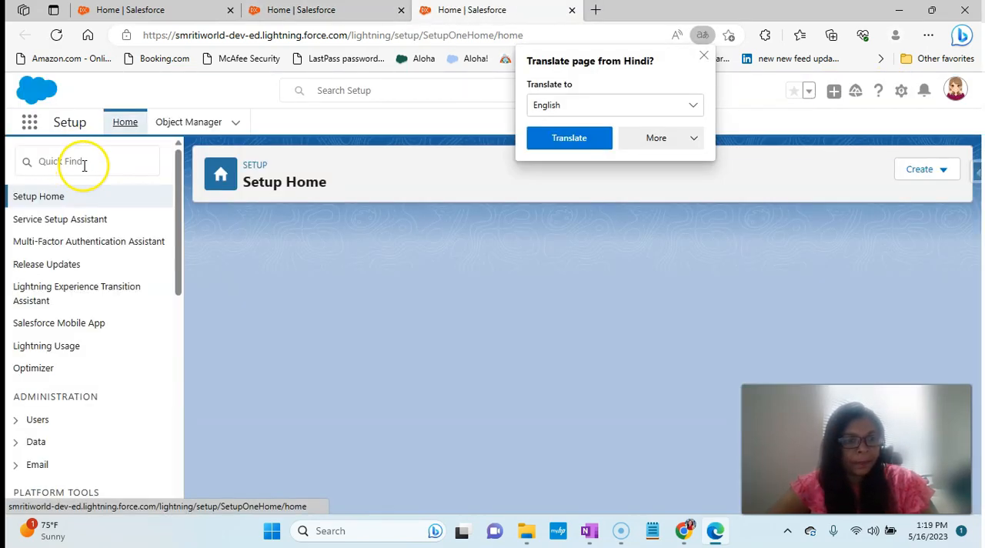
left_click(84, 166)
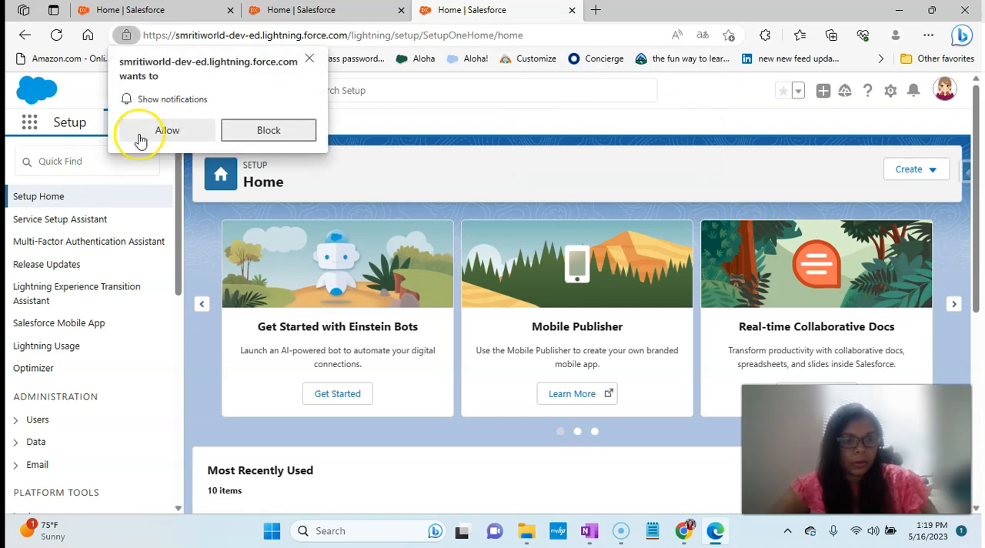
left_click(164, 128)
- Search the Setup entries for "manage", shorten the term to "man", and look through the matching entries
type("managed")
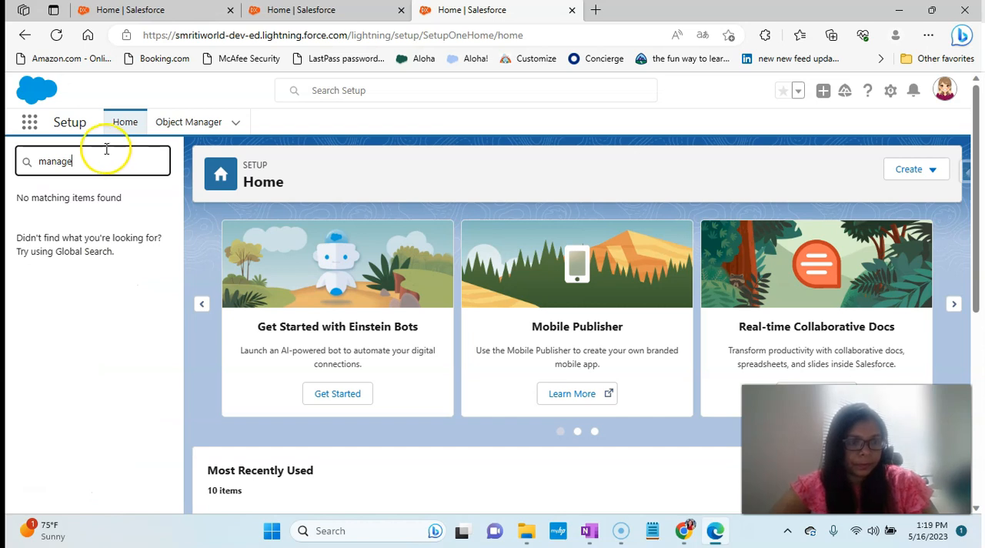
key("BackSpace")
key("BackSpace")
key("BackSpace")
scroll(110, 209, "down", 2)
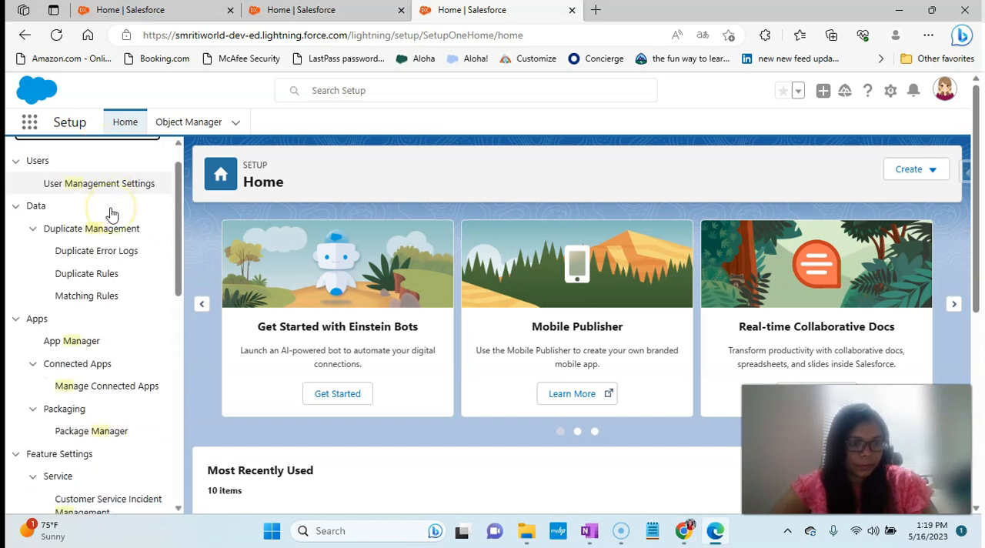
scroll(110, 213, "down", 3)
scroll(107, 277, "down", 3)
scroll(108, 277, "up", 6)
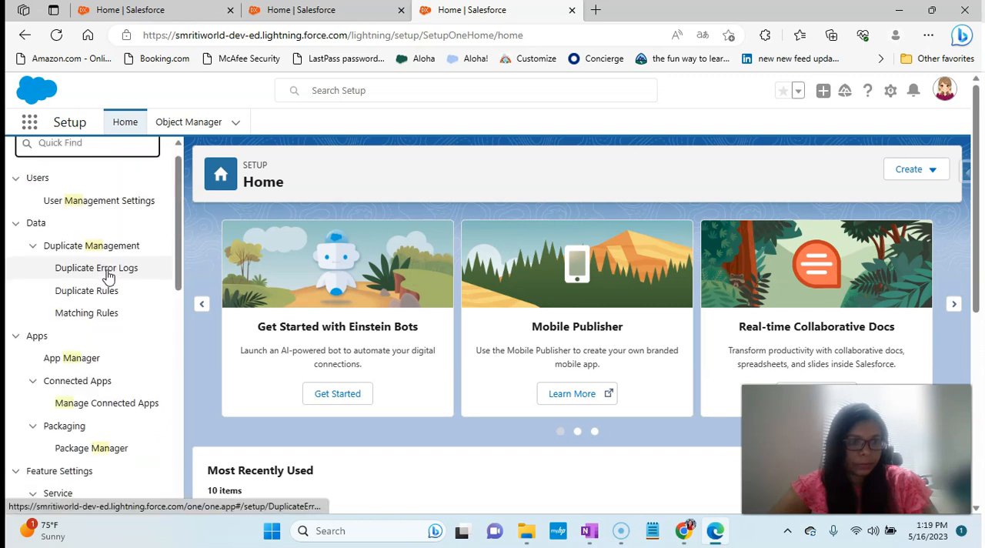
- Search the Setup entries for "inst" and open the Installed Packages page
type("in")
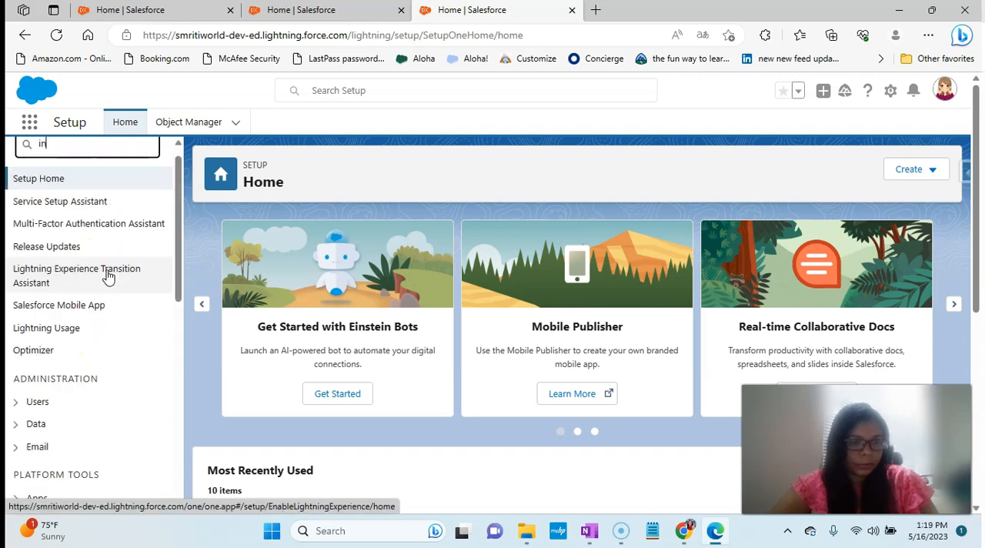
type("st")
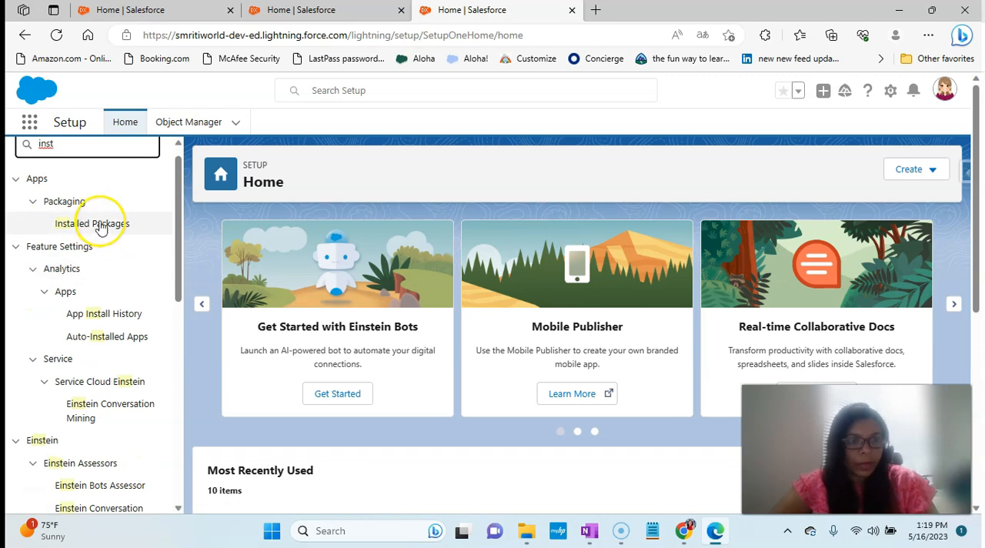
left_click(97, 223)
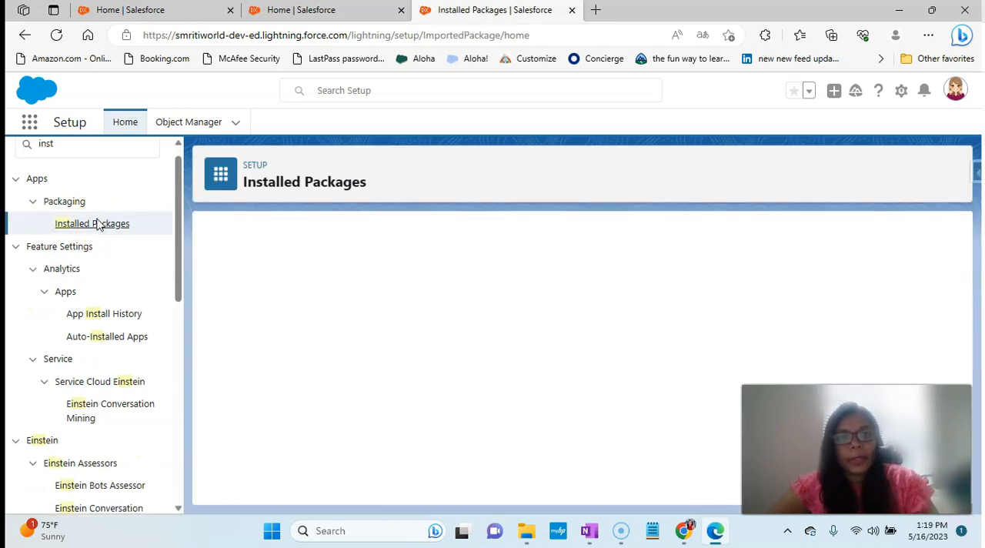
left_click(321, 335)
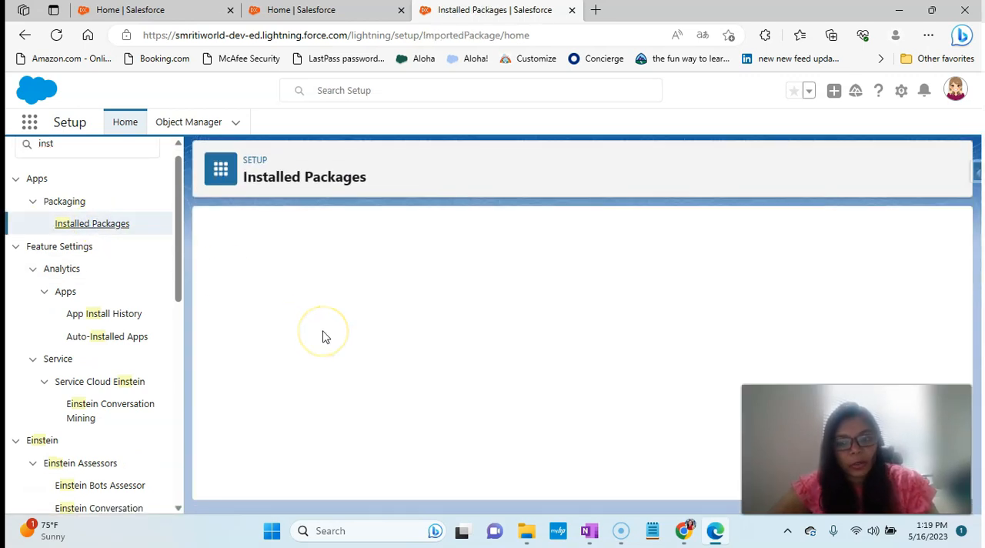
- Find Salesforce CPQ in the installed packages list and examine its description, version, status and license details
scroll(323, 336, "down", 5)
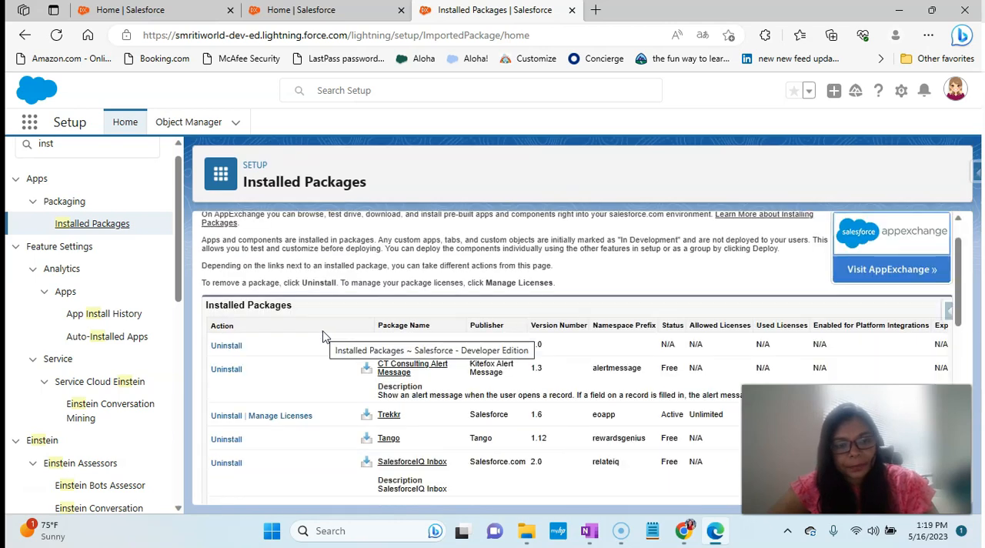
scroll(323, 336, "down", 1)
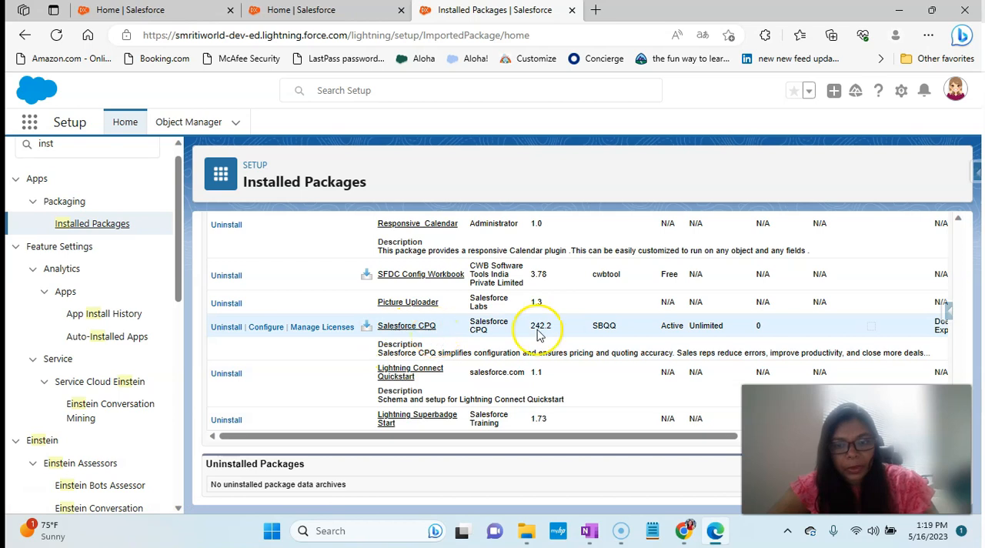
triple_click(624, 353)
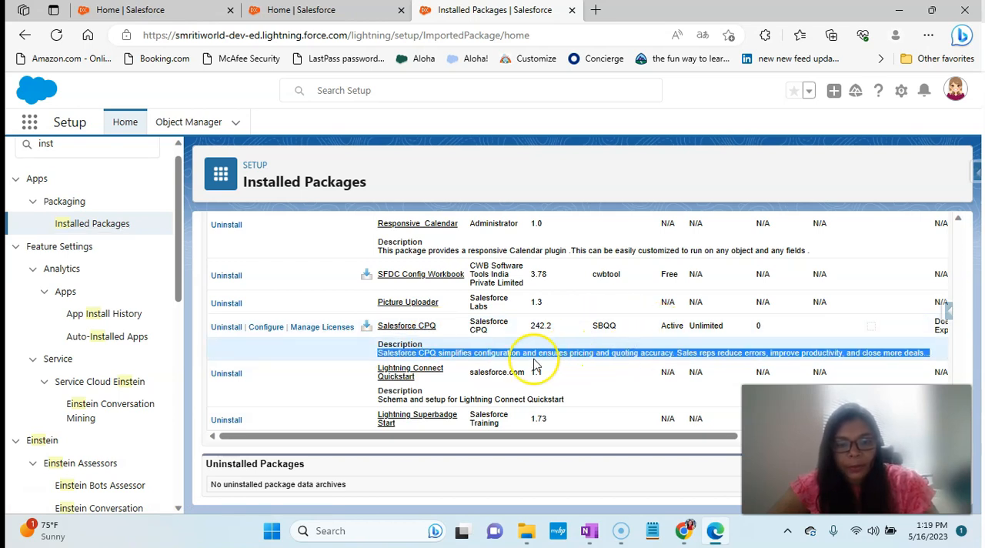
scroll(537, 364, "right", 1)
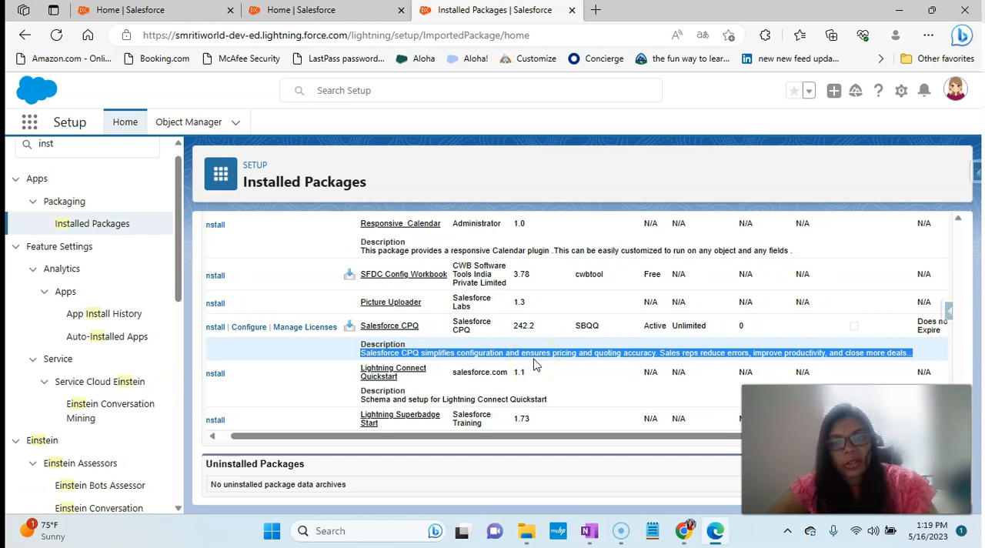
scroll(608, 350, "right", 3)
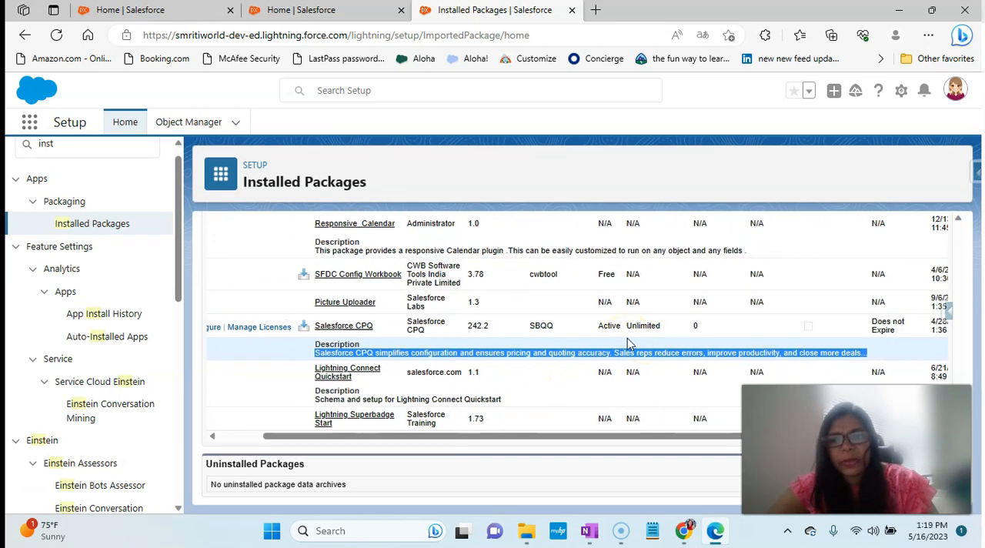
scroll(627, 340, "left", 4)
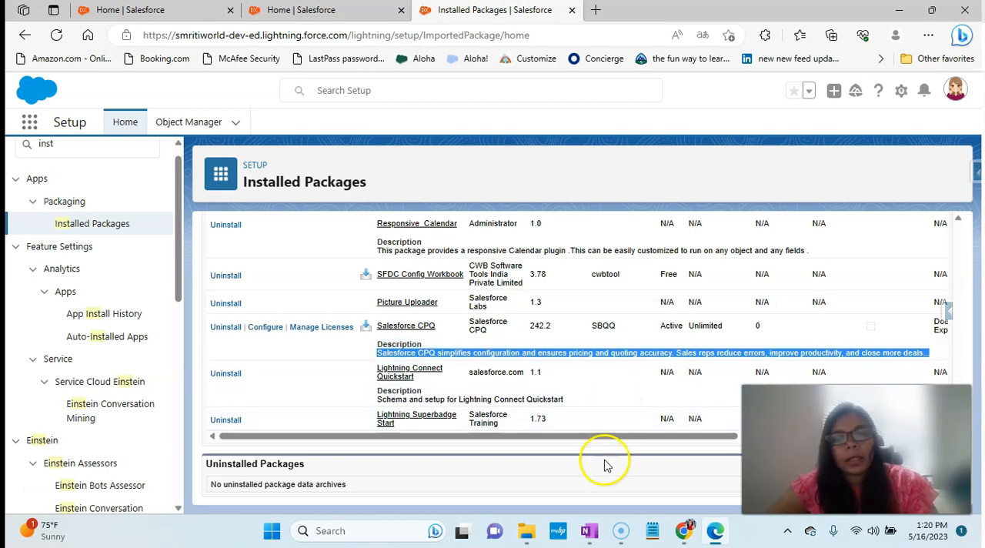
- Switch to OneNote to check the post-installation steps in the CPQ installation notes, then return to the browser
left_click(590, 531)
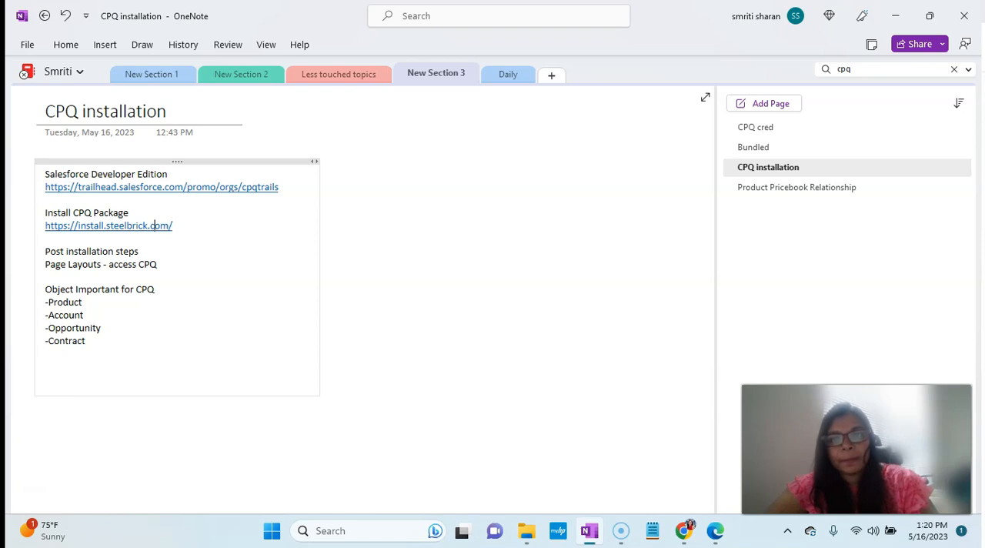
left_click(895, 15)
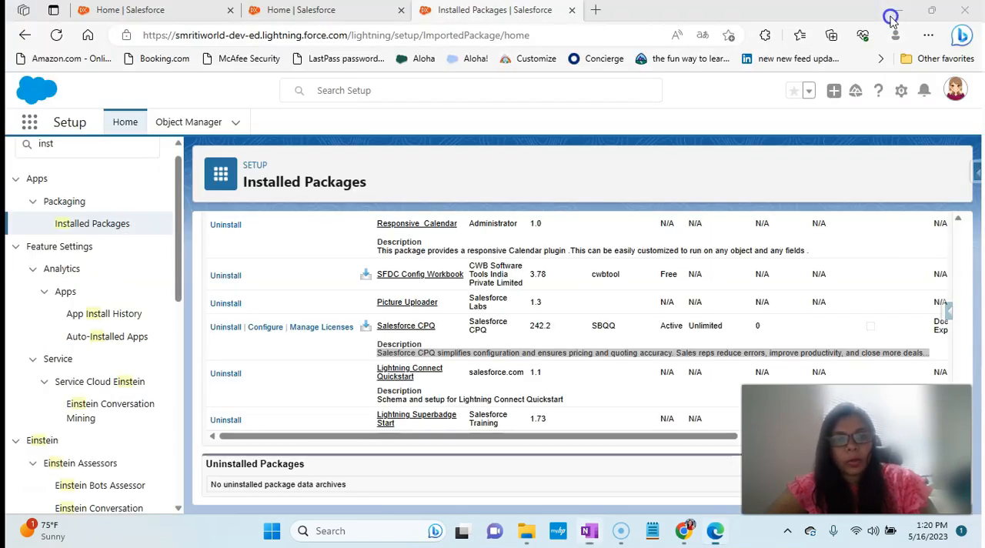
- Open the Account object's page layouts in Object Manager and locate the CPQ Account Layout in the list
left_click(182, 124)
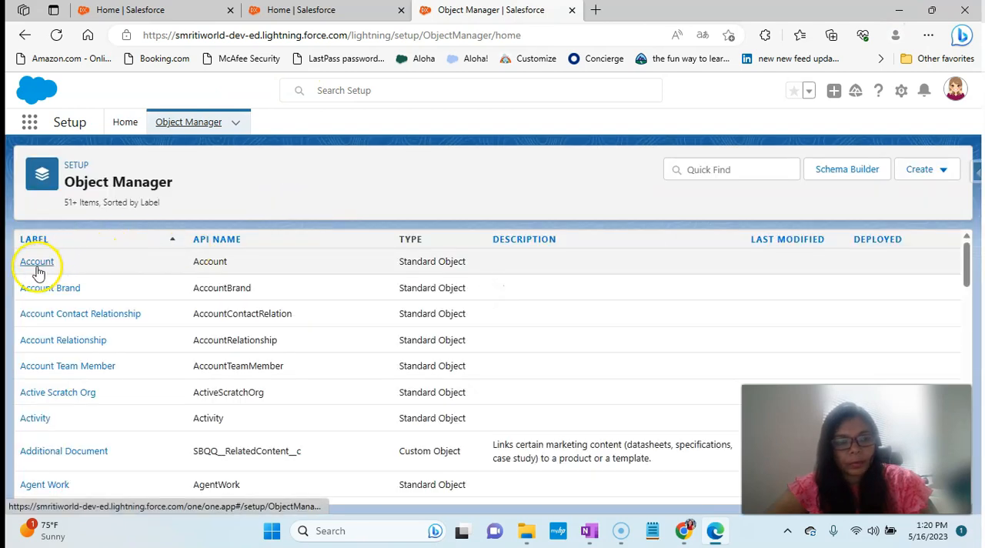
left_click(38, 272)
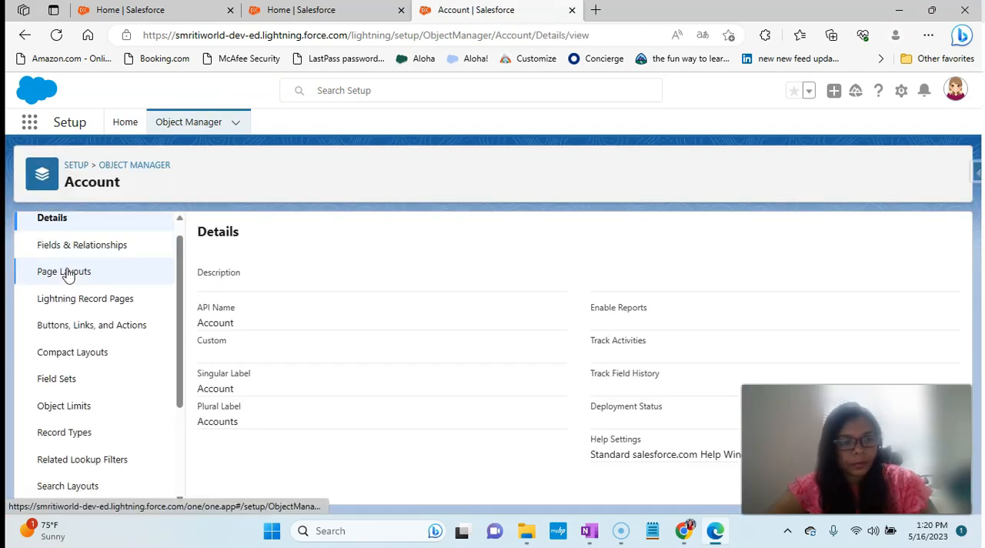
left_click(64, 273)
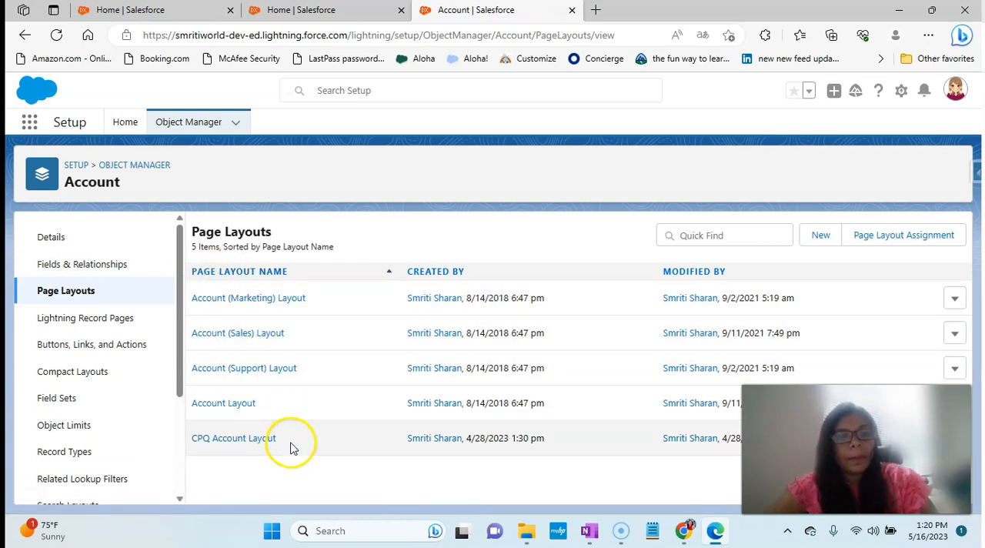
mouse_move(213, 438)
left_mouse_down()
mouse_move(185, 445)
mouse_move(196, 440)
left_mouse_up()
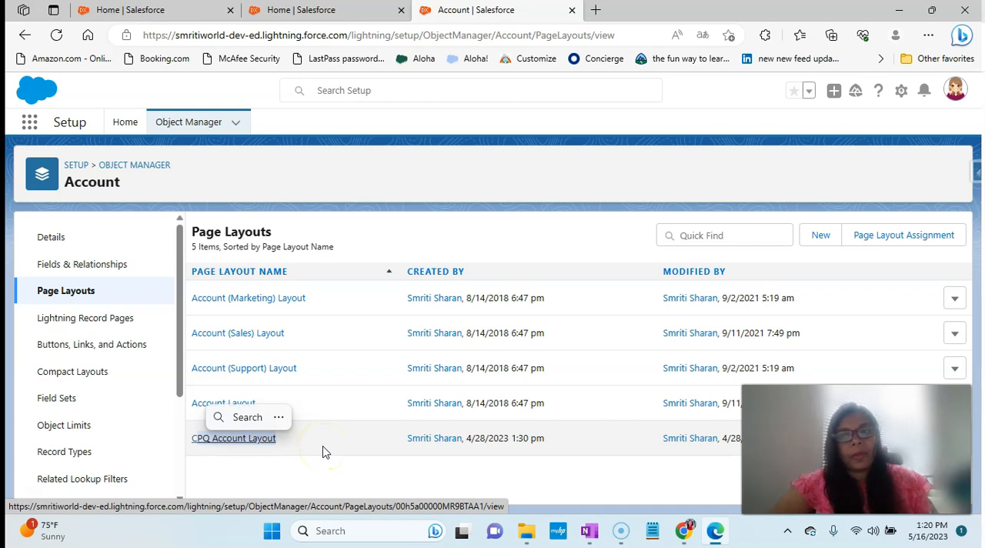
- View the Account object's page layout assignments by profile and record type, and open them for editing
left_click(901, 240)
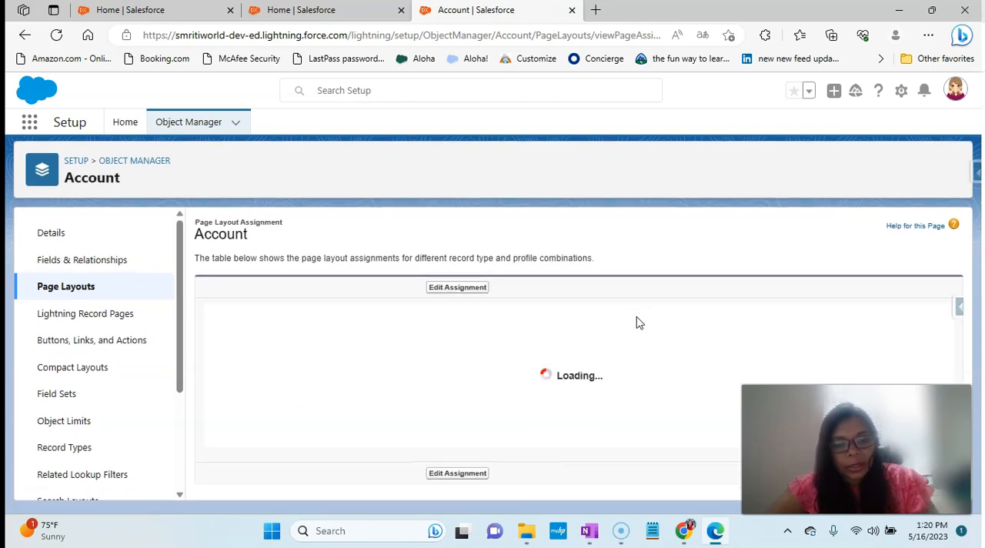
left_click(527, 332)
scroll(529, 339, "down", 3)
scroll(523, 331, "up", 3)
left_click(460, 292)
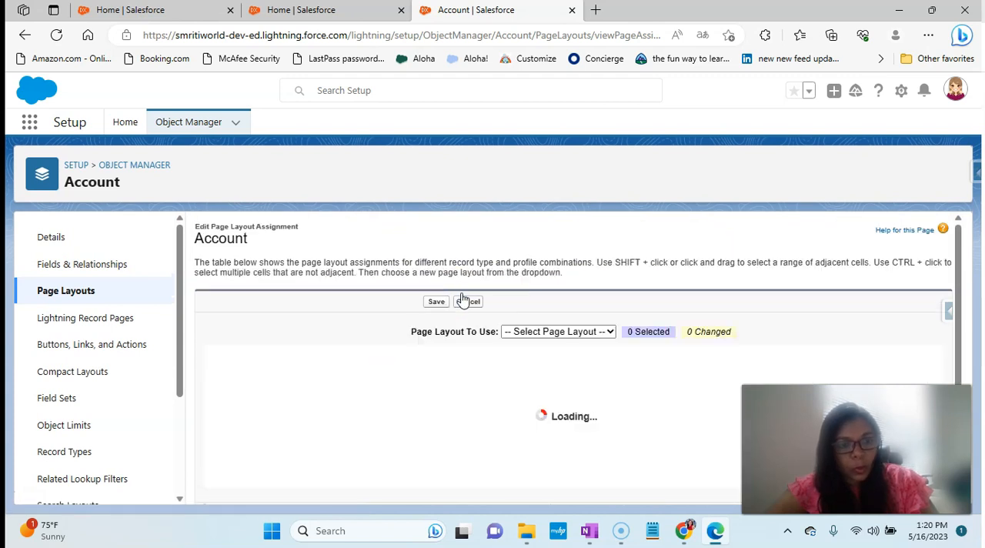
- Choose CPQ Account Layout as the page layout to use and look through the profile assignments
left_click(519, 329)
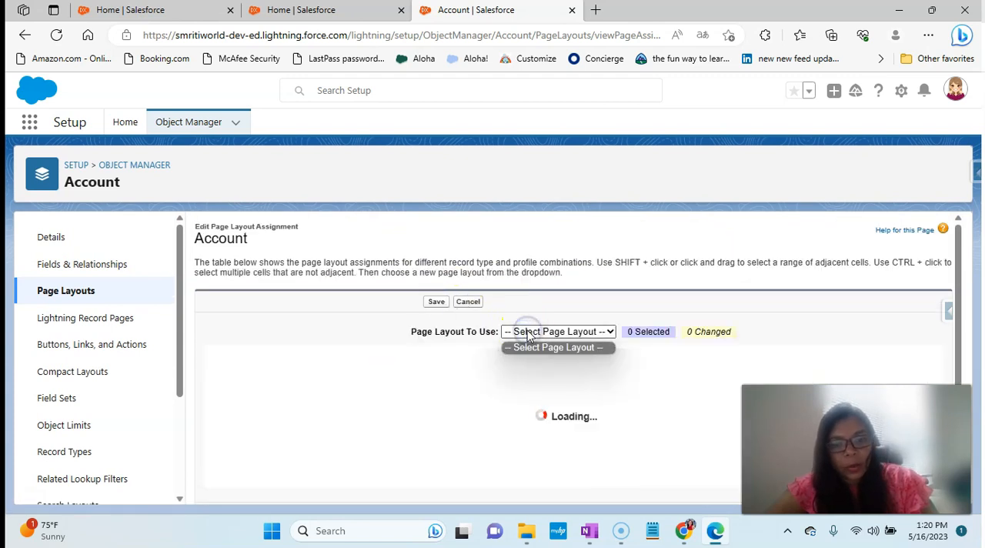
left_click(524, 338)
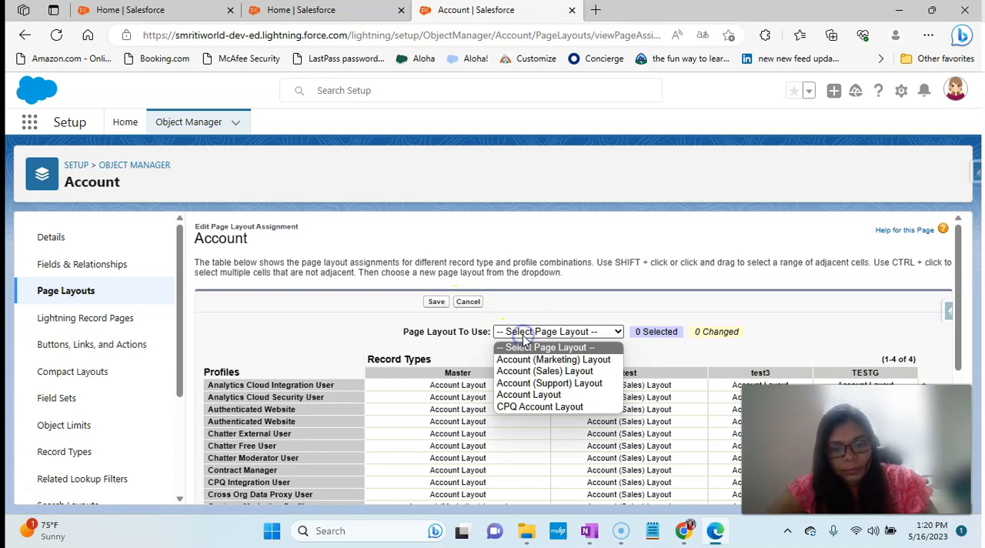
left_click(522, 408)
scroll(523, 413, "down", 3)
scroll(638, 342, "down", 5)
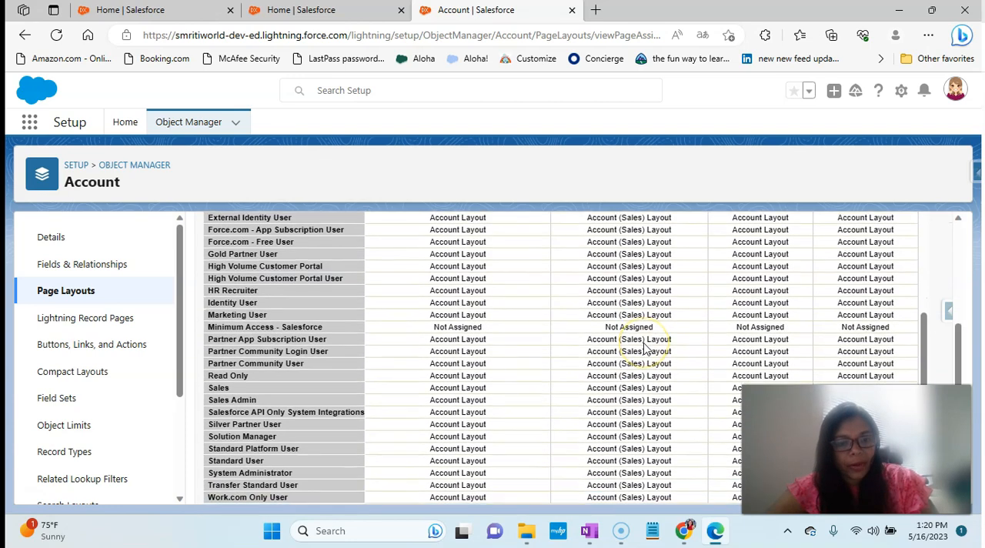
scroll(454, 373, "up", 8)
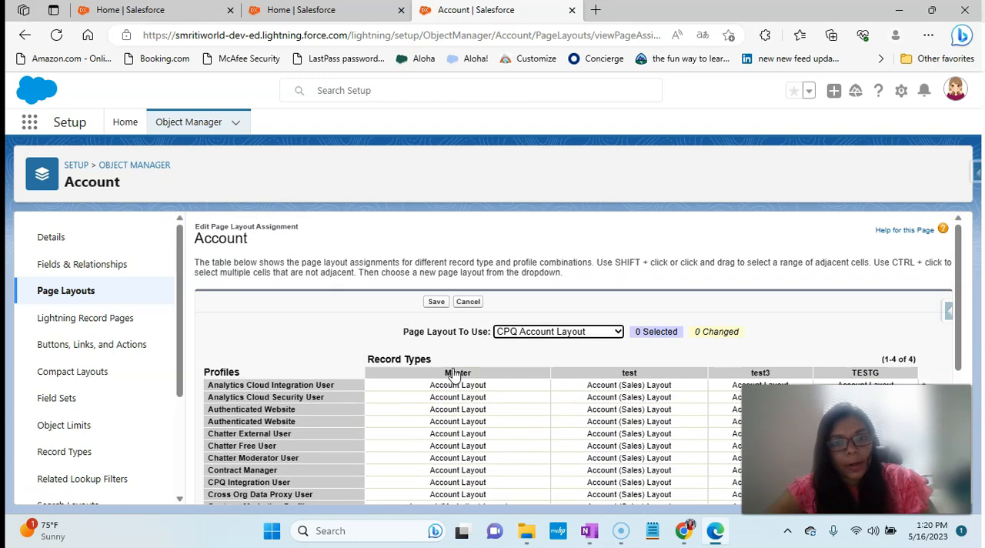
- Return to the Account page layouts, open the CPQ Account Layout, and examine its actions, detail sections and renewal fields
left_click(77, 289)
left_click(233, 438)
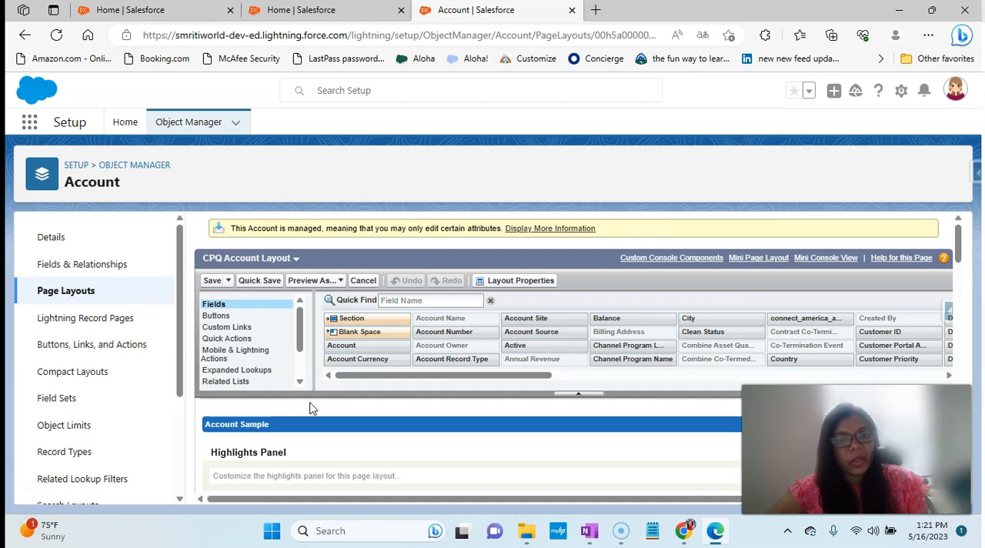
scroll(312, 408, "down", 5)
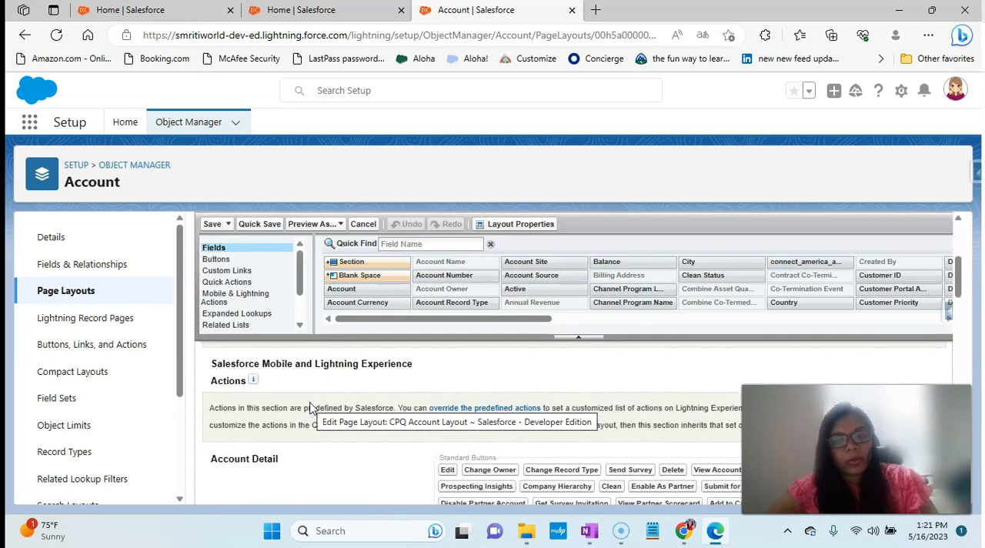
scroll(311, 408, "down", 5)
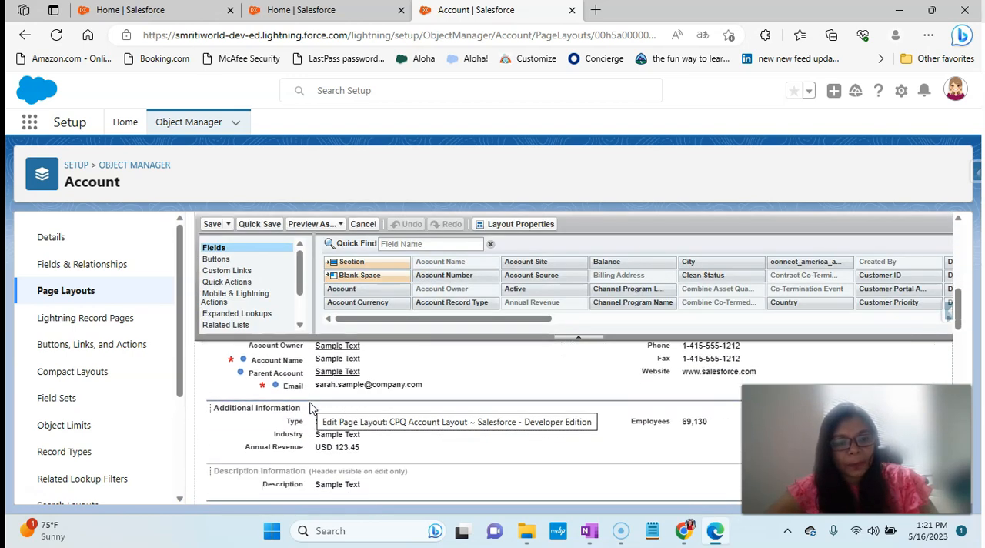
scroll(312, 434, "down", 3)
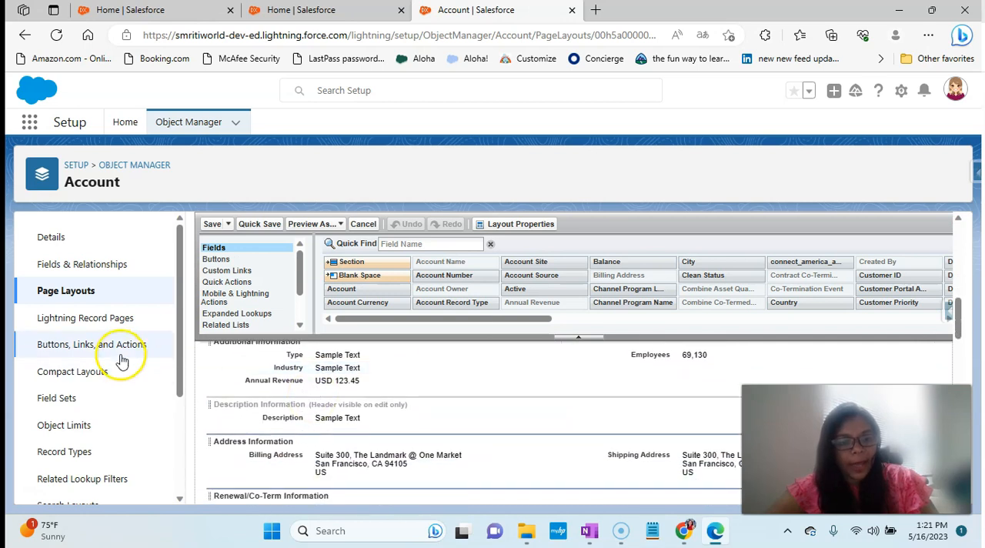
scroll(282, 398, "down", 5)
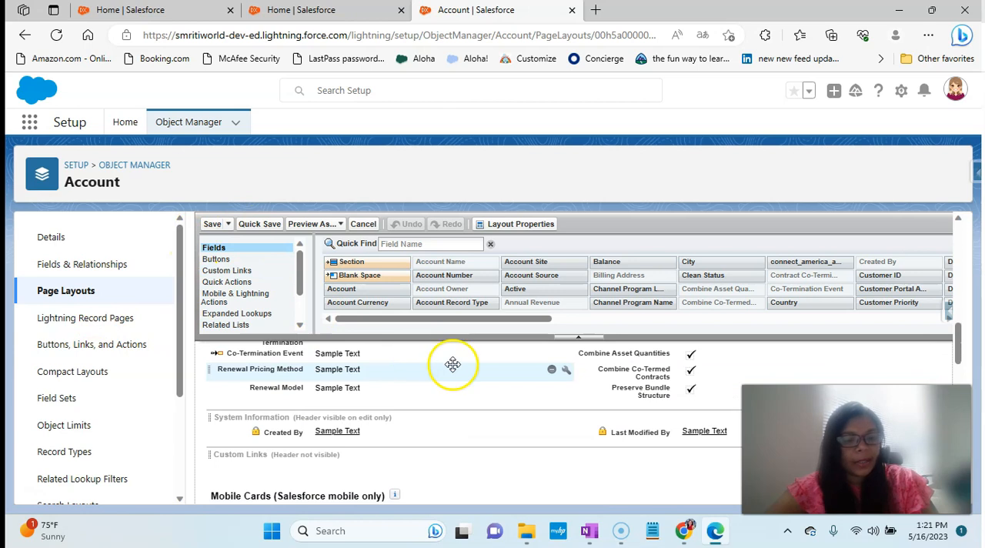
- Switch to OneNote and select the "Object Important for CPQ" heading in the CPQ installation notes
left_click(588, 534)
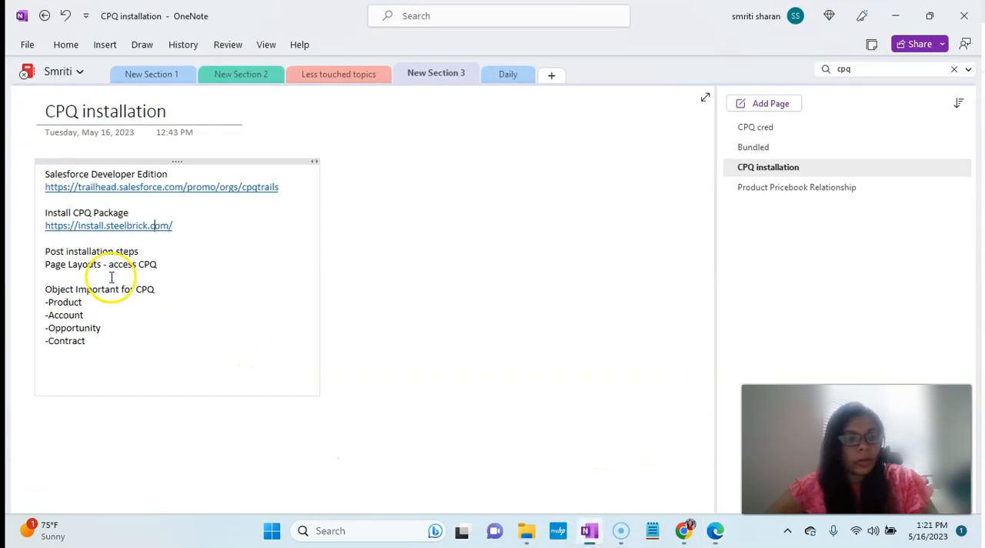
triple_click(110, 288)
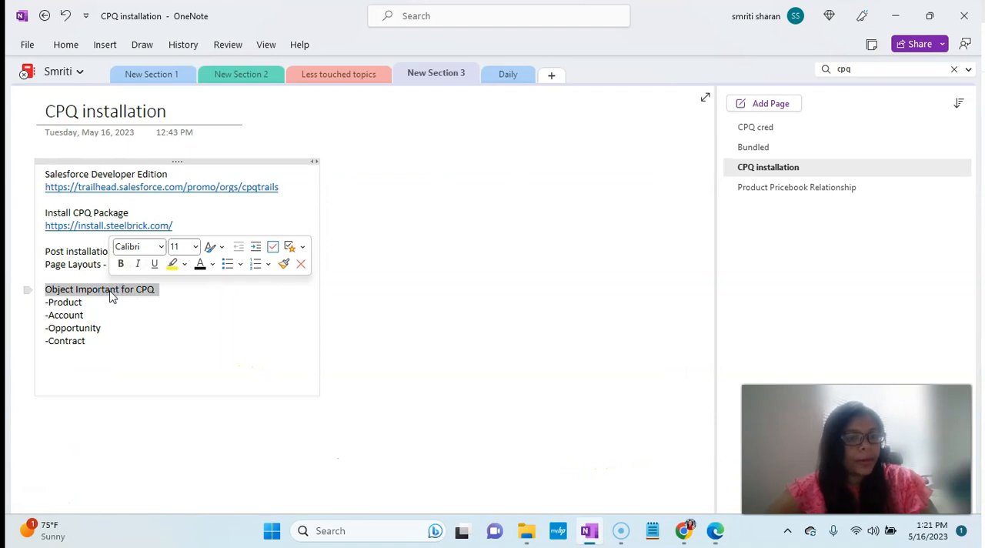